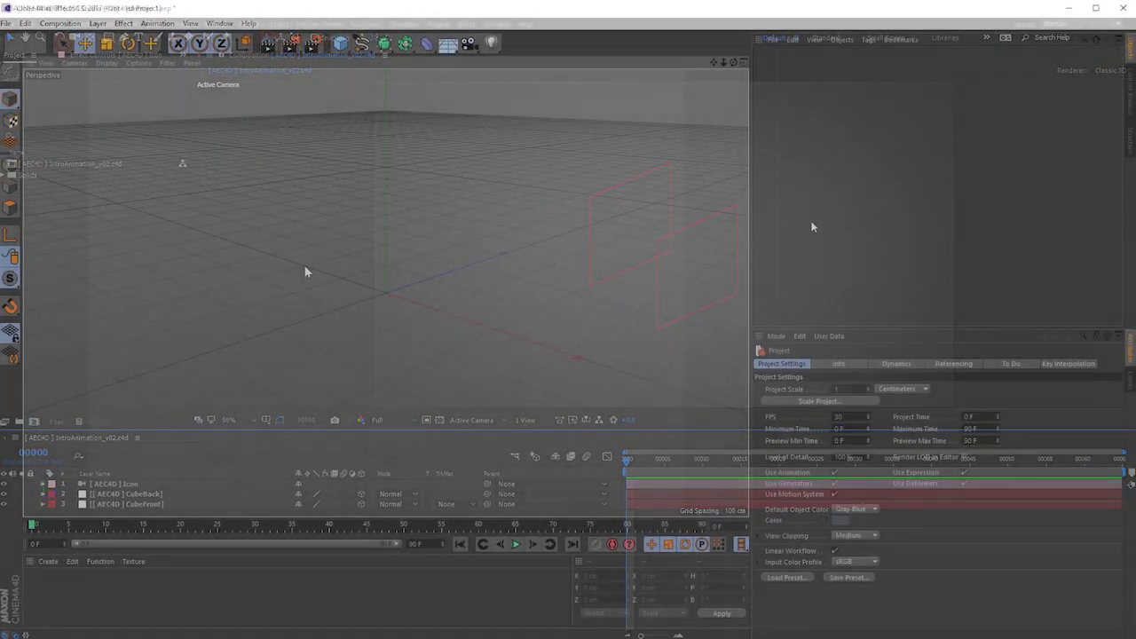
- Find the AEC4D v1.0 command by filtering for 'aec' and dock it on the main toolbar
click(497, 24)
mouse_move(533, 42)
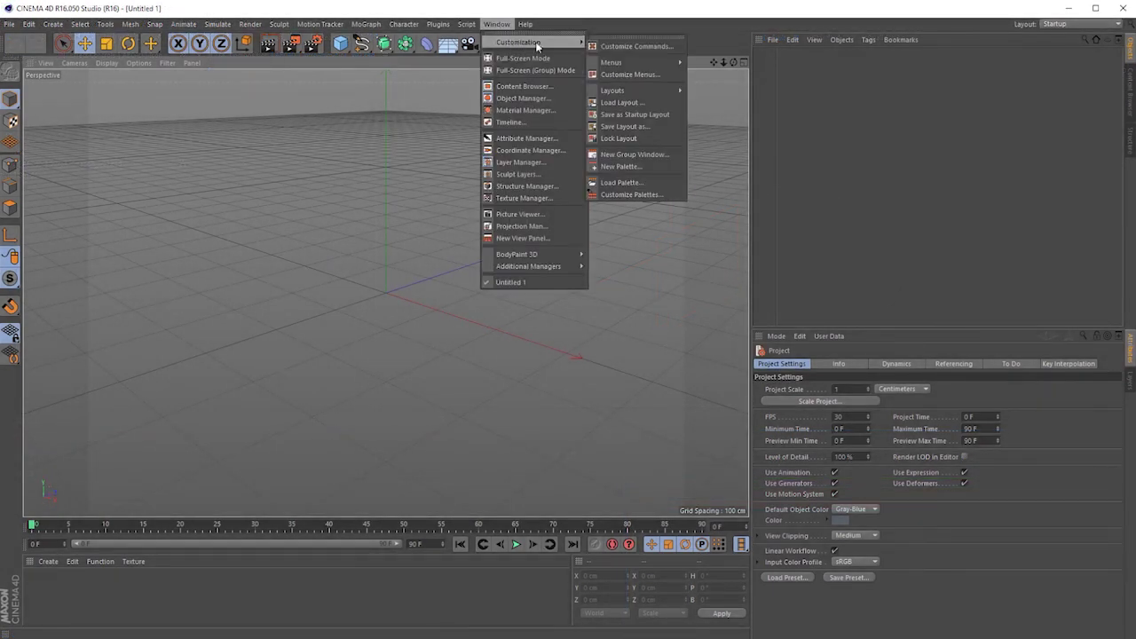
click(630, 43)
text(aec)
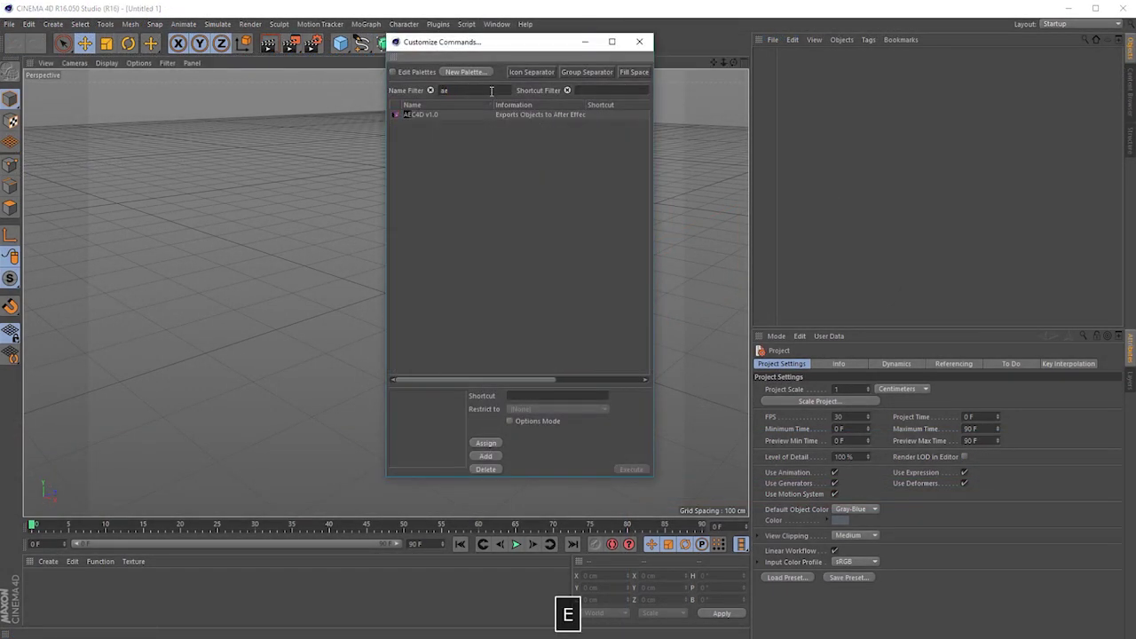
click(425, 115)
drag(744, 44, 737, 42)
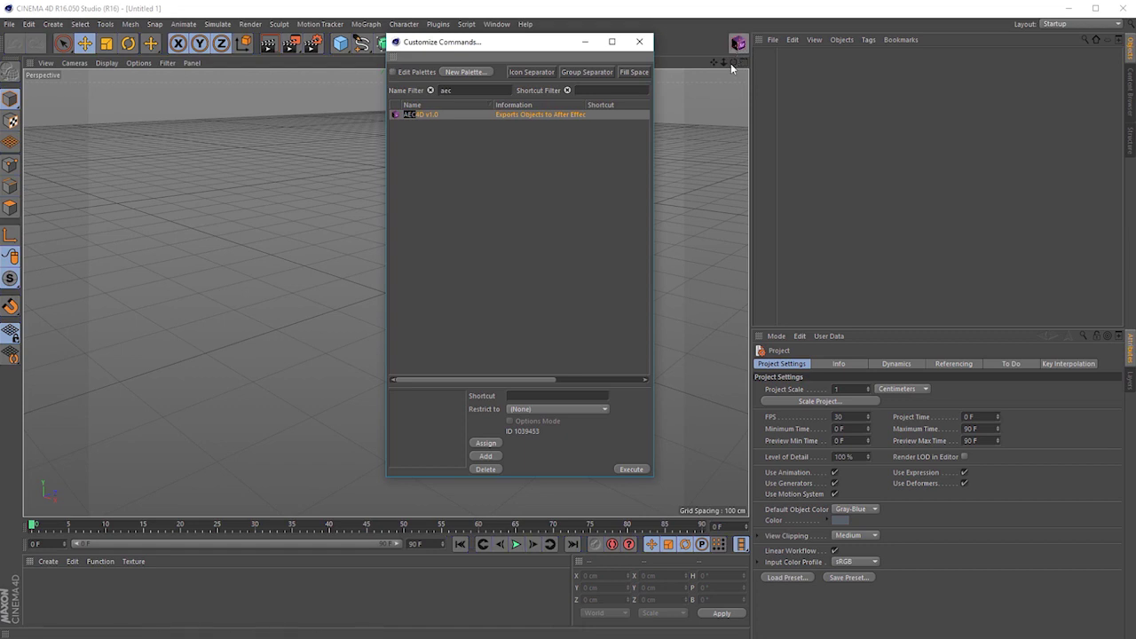
click(639, 42)
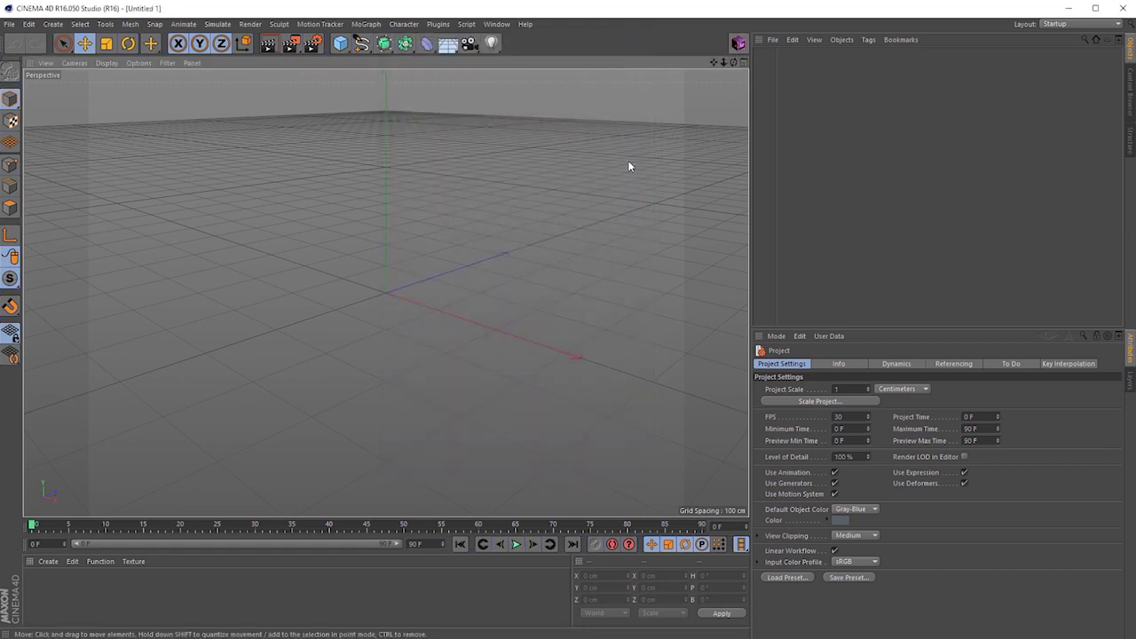
- Add a camera and a cube, spread out copies of the cube, then export everything with AEC4D
click(470, 47)
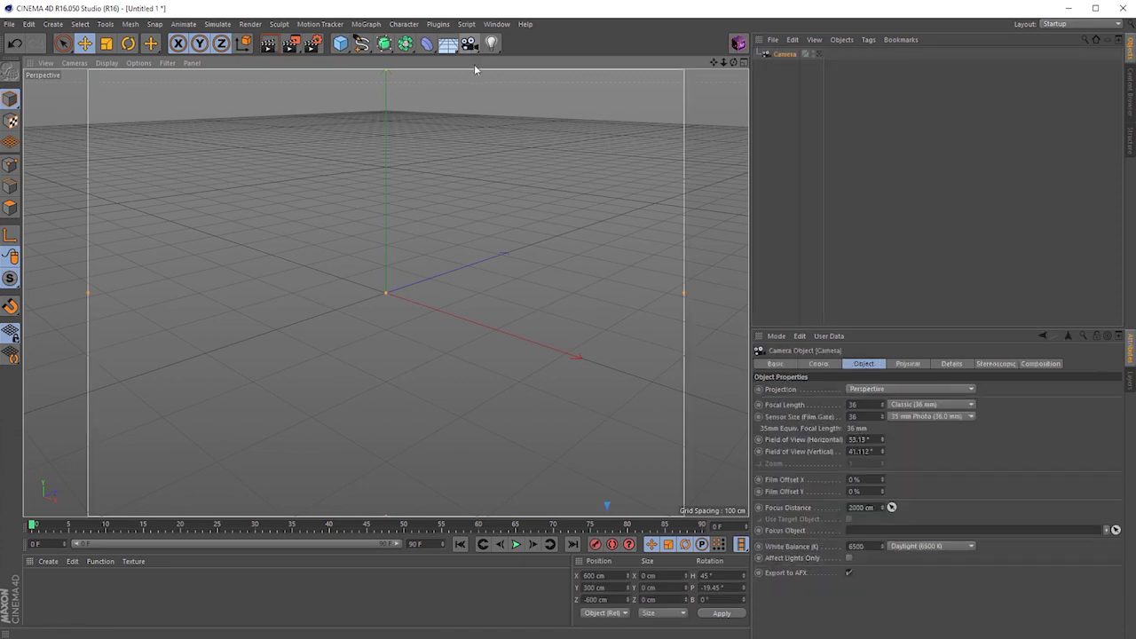
click(340, 42)
key(e)
drag(363, 324, 222, 267)
ctrl+drag(231, 230, 627, 223)
key(ctrl+a)
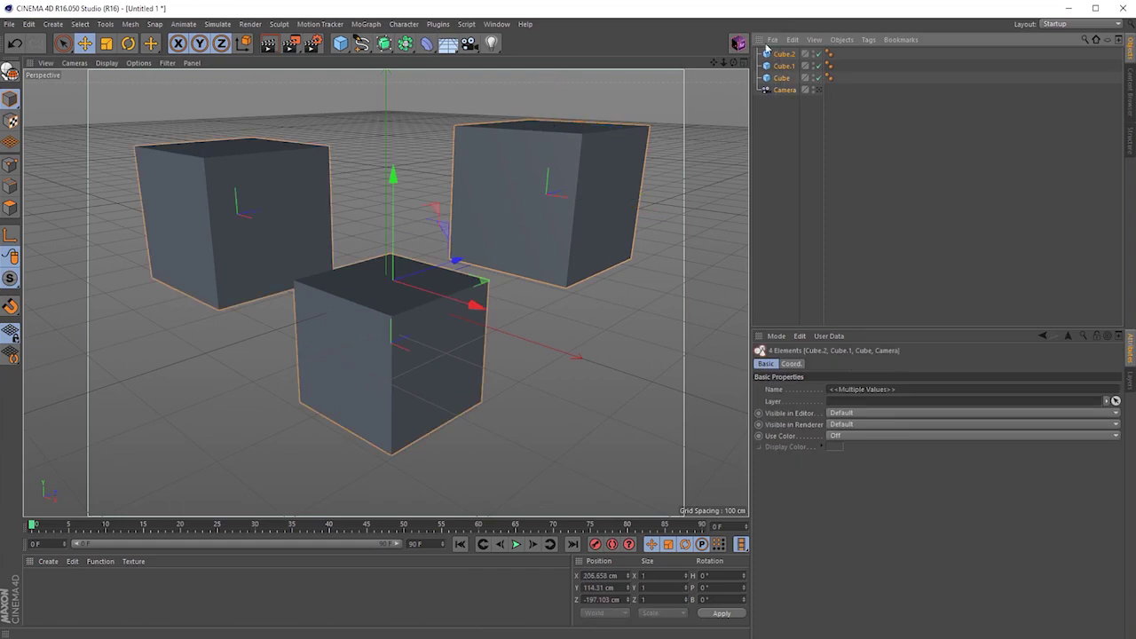
click(737, 46)
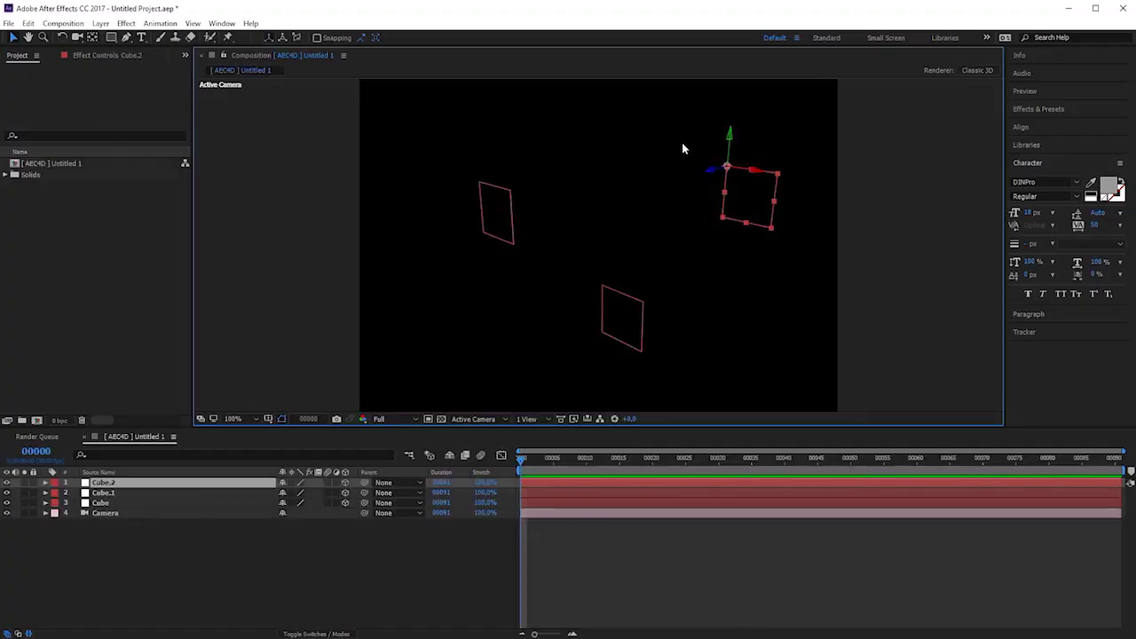
- Reveal the Camera's keyframed properties, then all four layers', and return to CINEMA 4D
click(124, 515)
key(u)
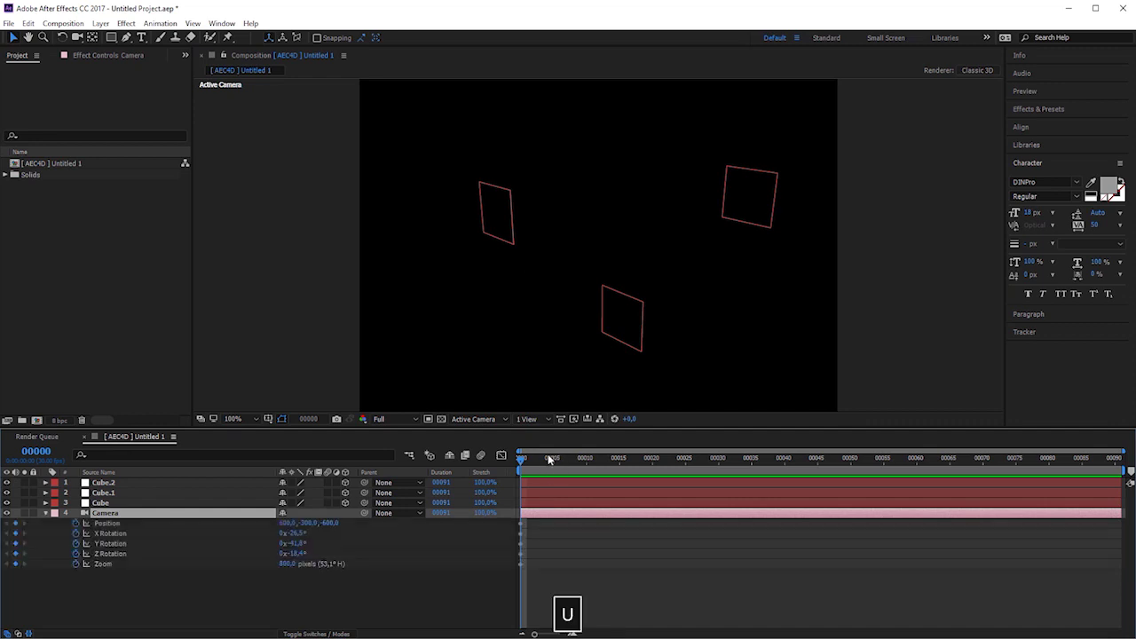
key(u)
drag(102, 593, 324, 444)
key(u)
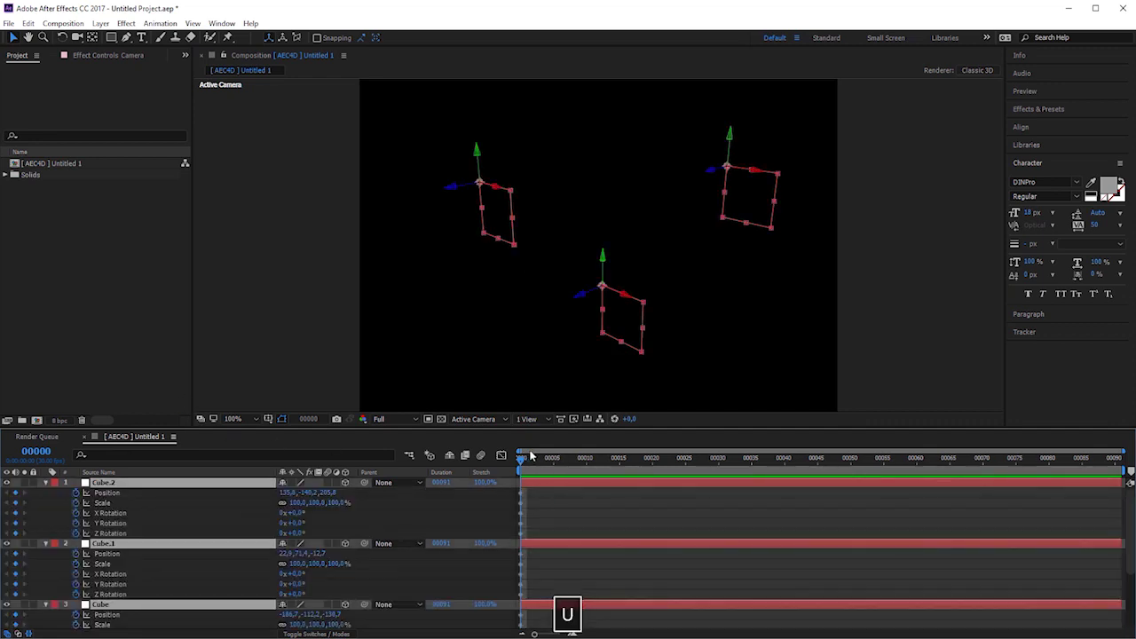
key(u)
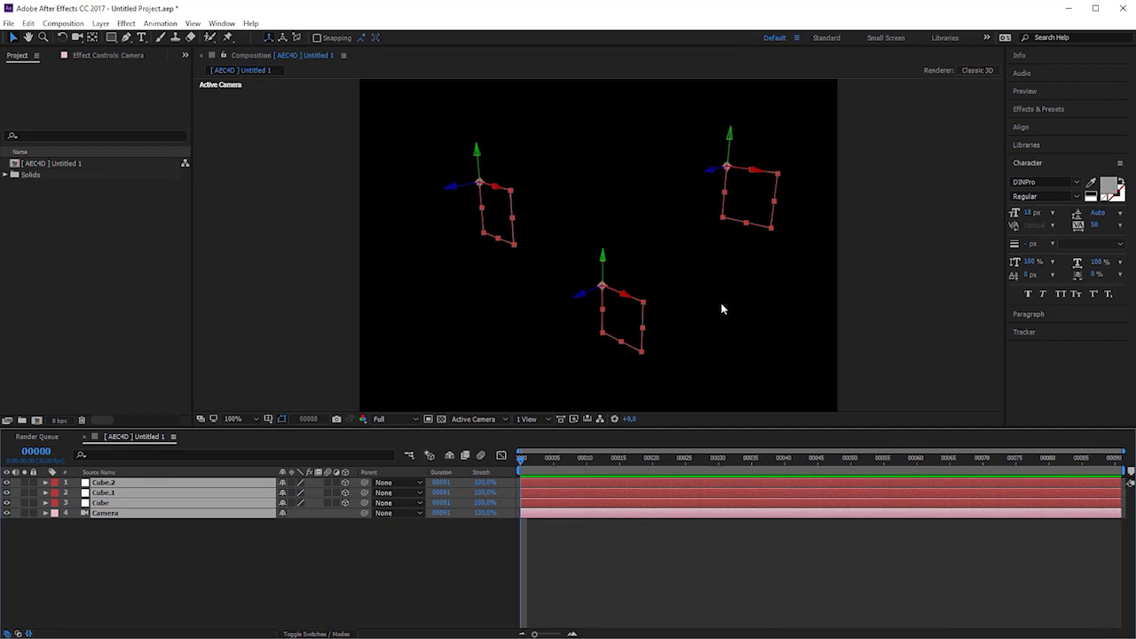
key(alt+Tab)
- Add a Vibrate tag to Cube with Position, Scale and Rotation vibration enabled
click(782, 77)
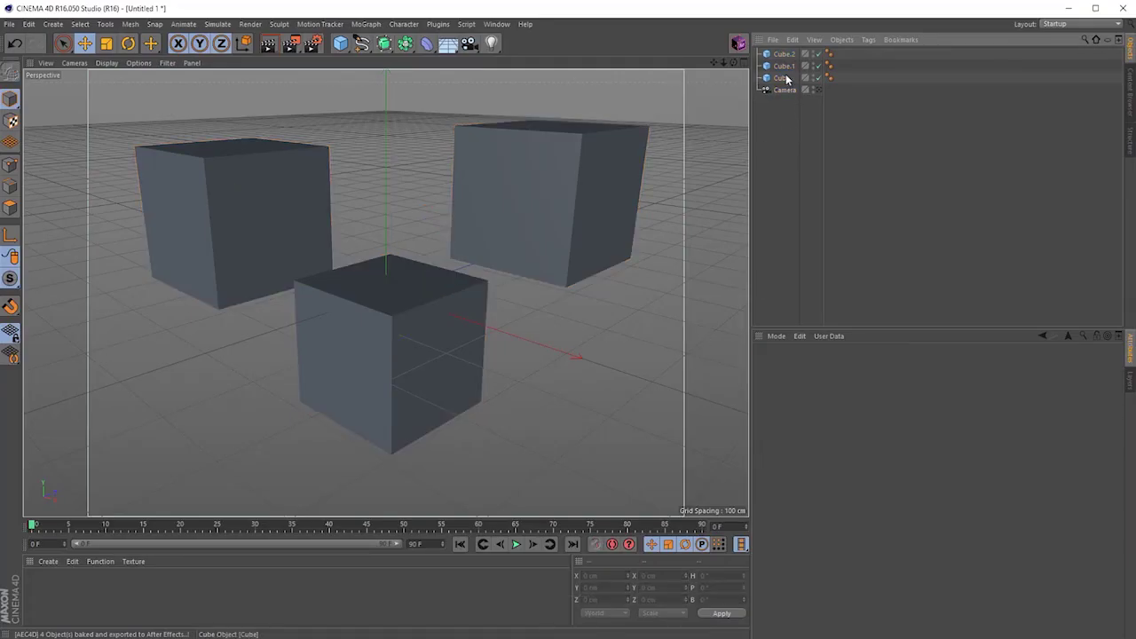
click(868, 40)
mouse_move(879, 54)
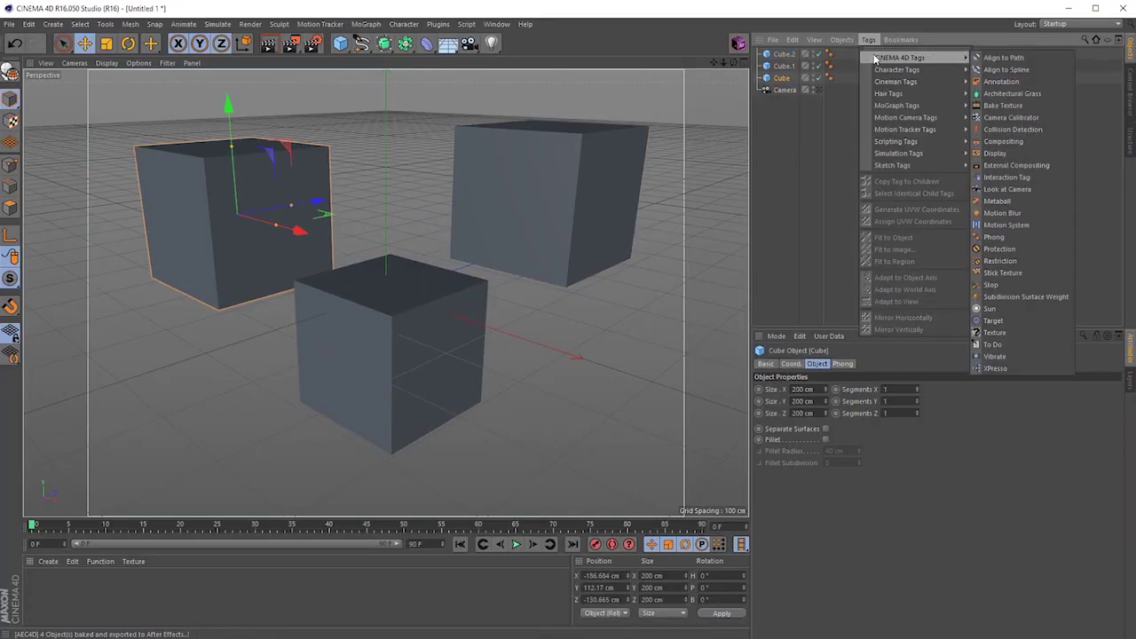
click(1002, 365)
click(821, 428)
click(821, 469)
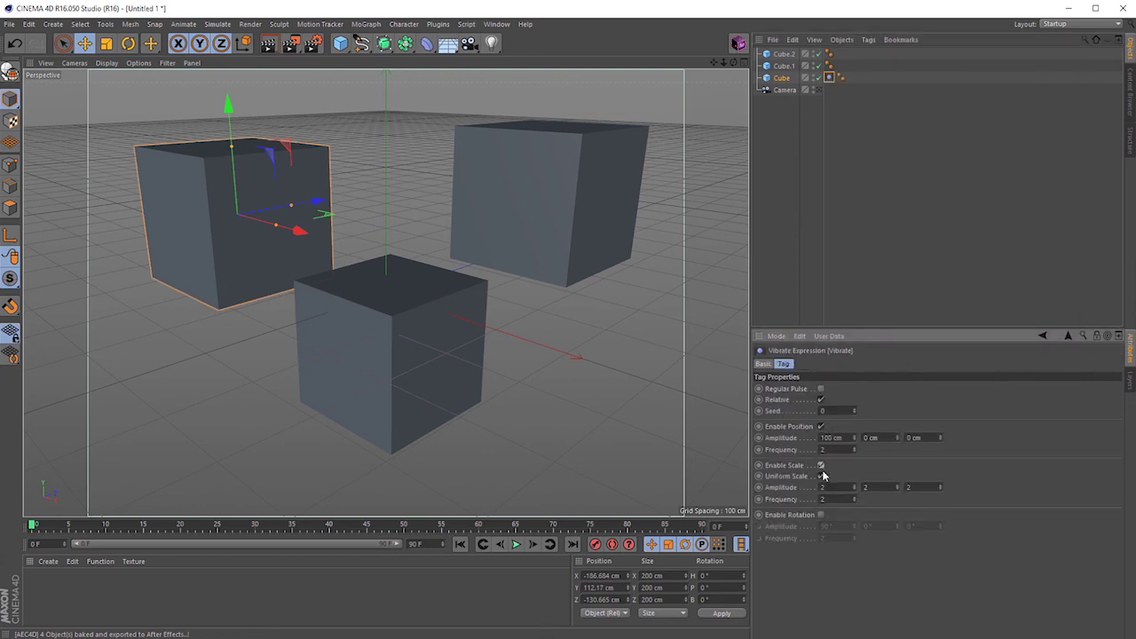
click(821, 515)
- Play the vibration animation, stop it, and select all four objects
click(516, 544)
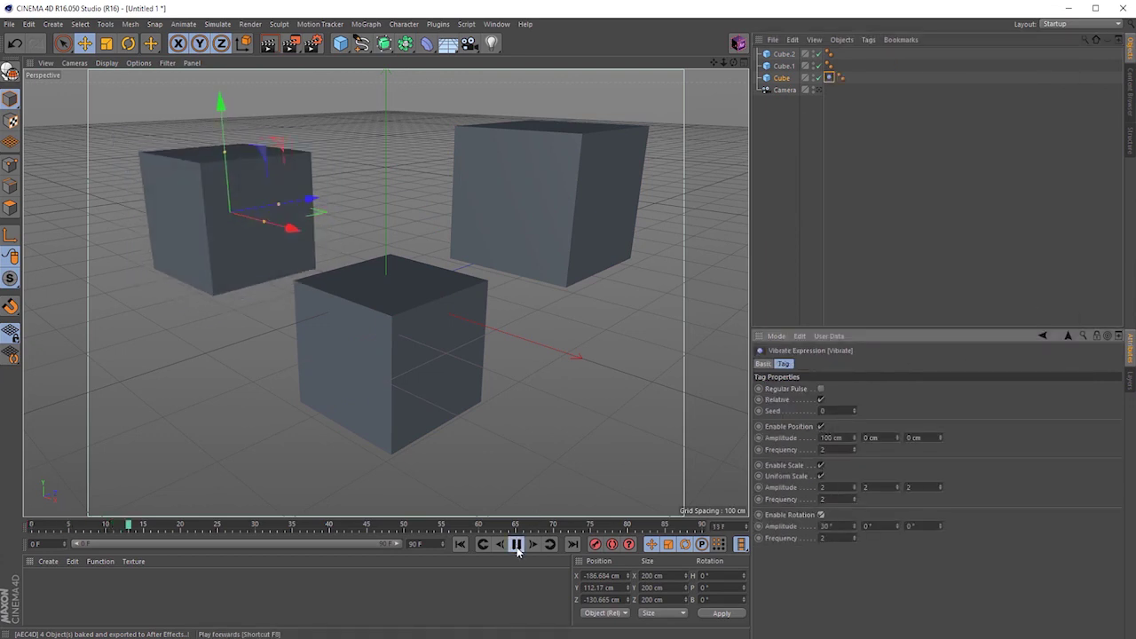
click(786, 111)
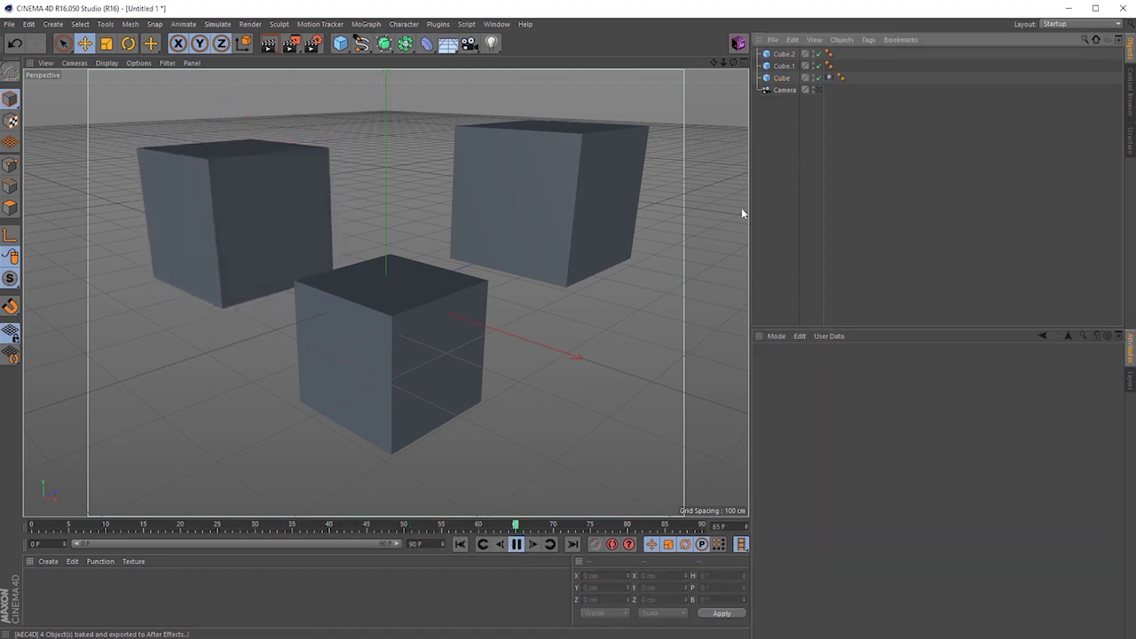
click(516, 544)
key(ctrl+a)
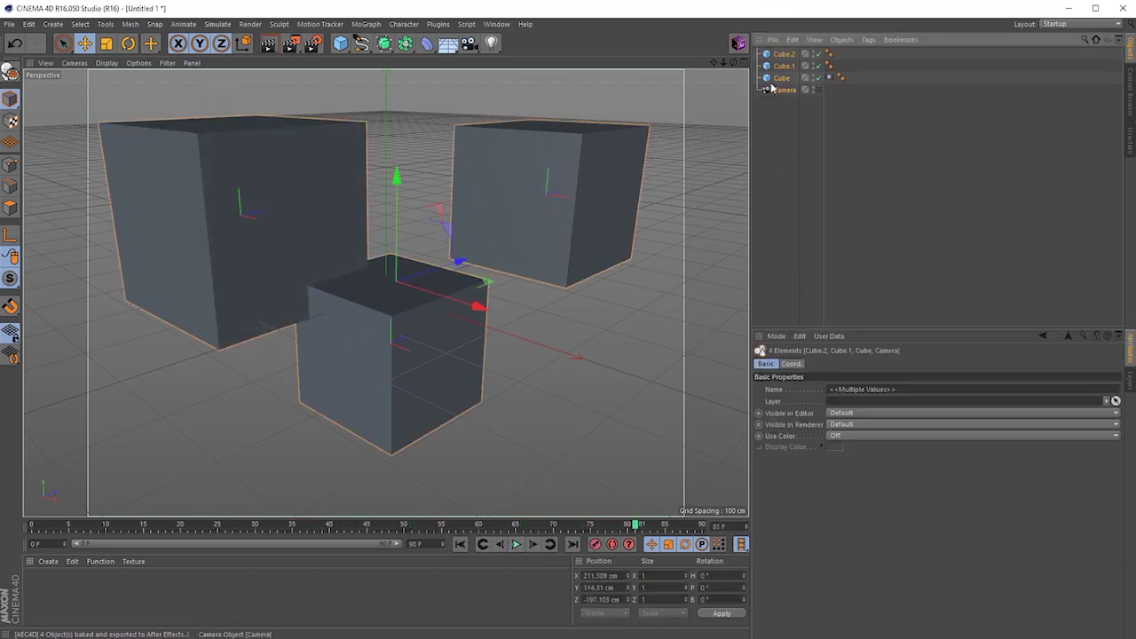
- Export all four objects to After Effects and scrub the comp to frame 87 and back
click(739, 44)
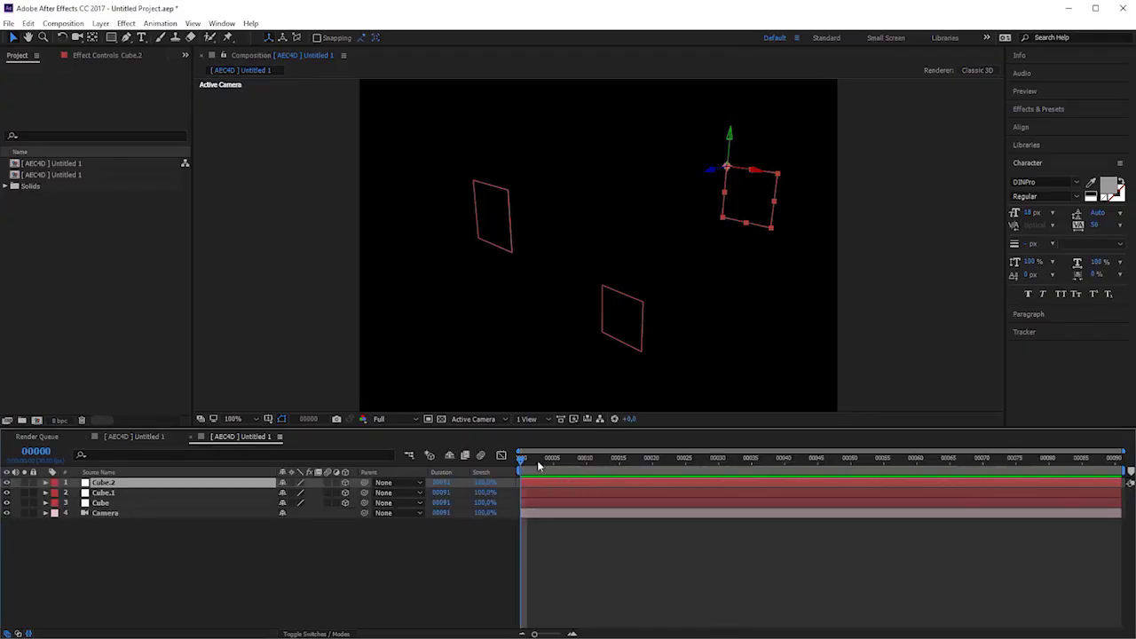
drag(537, 460, 1095, 462)
drag(996, 459, 515, 462)
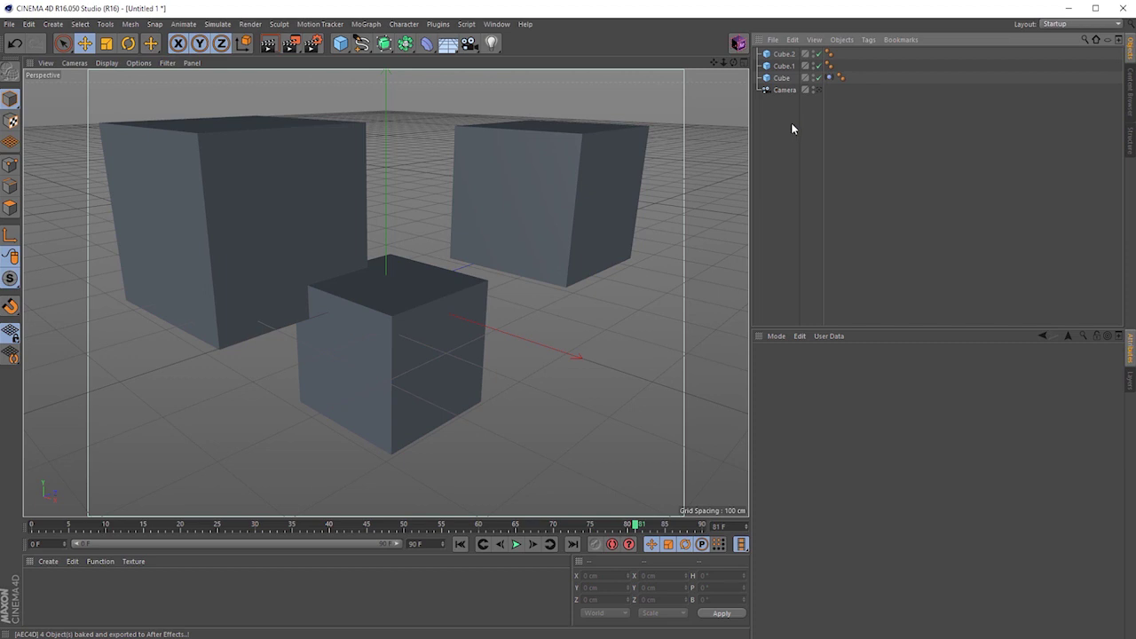
- Export only Cube and Camera to a new comp, preview it, and return to CINEMA 4D
drag(792, 125, 779, 77)
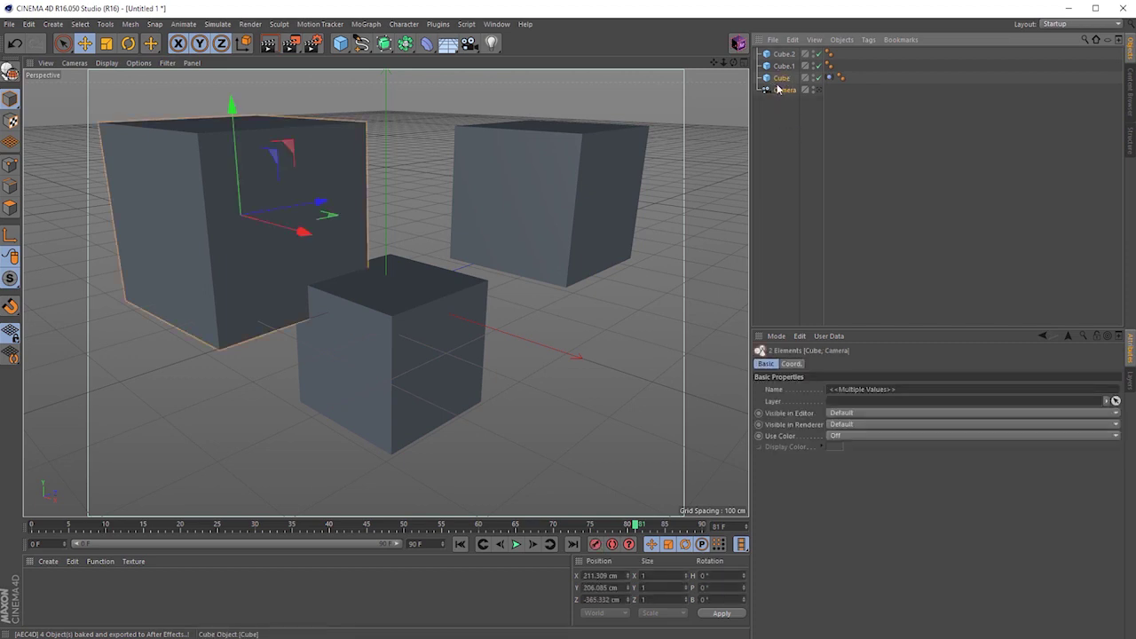
click(737, 42)
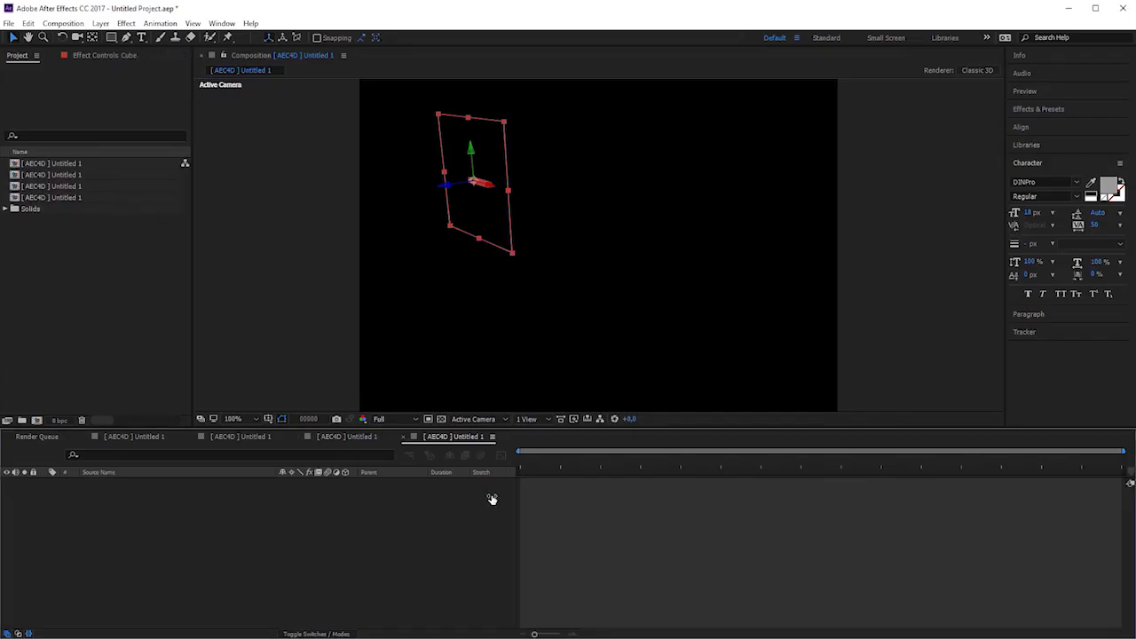
key(space)
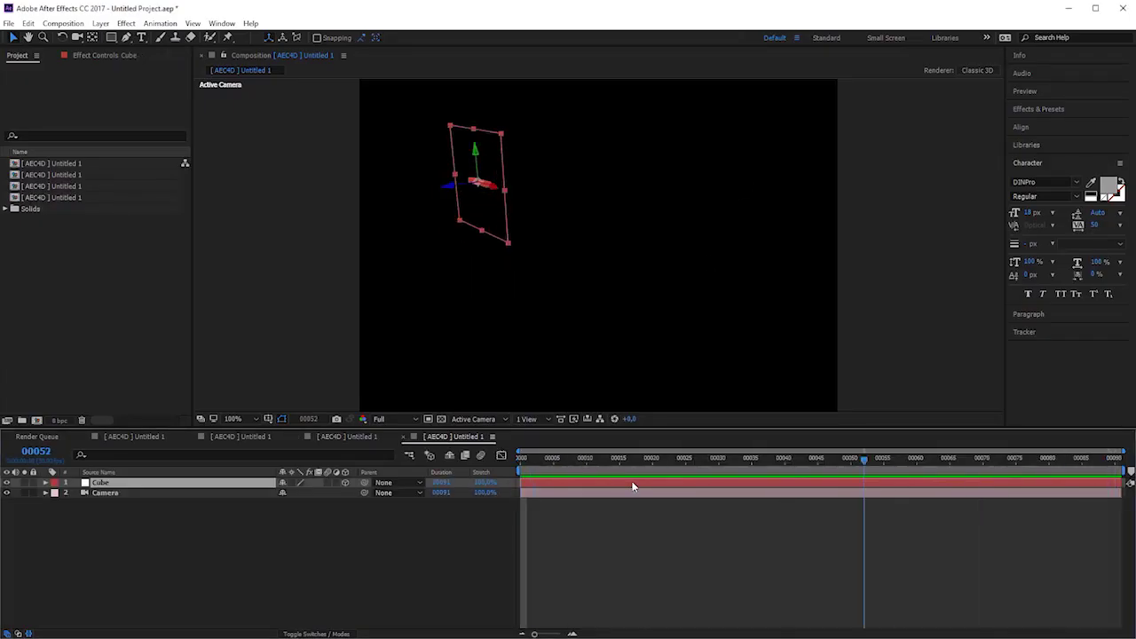
key(alt+Tab)
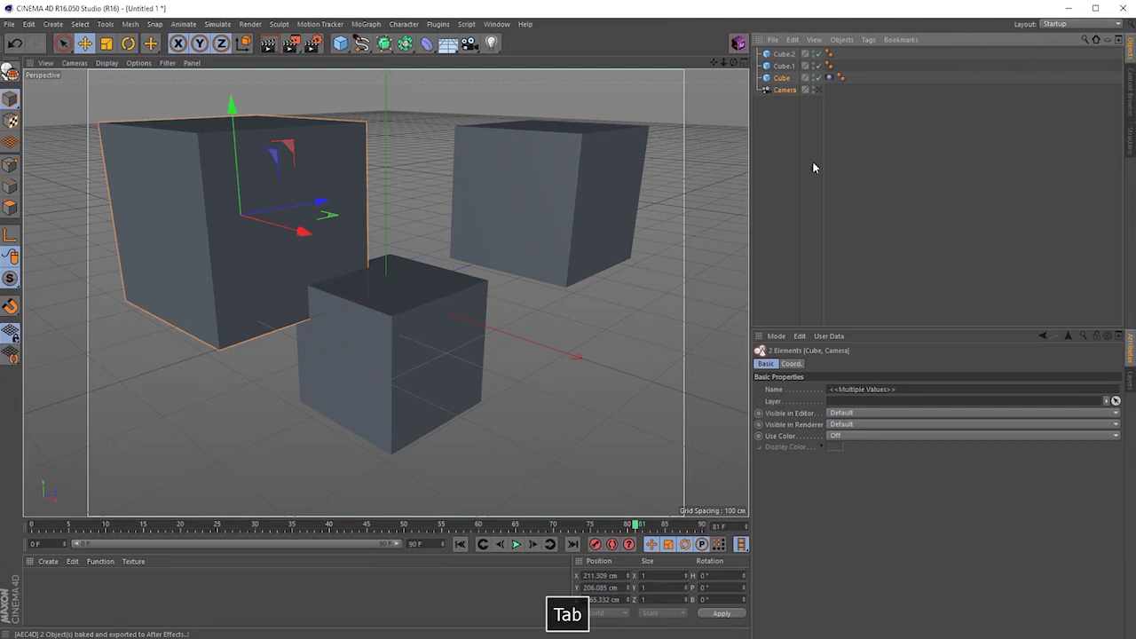
click(835, 125)
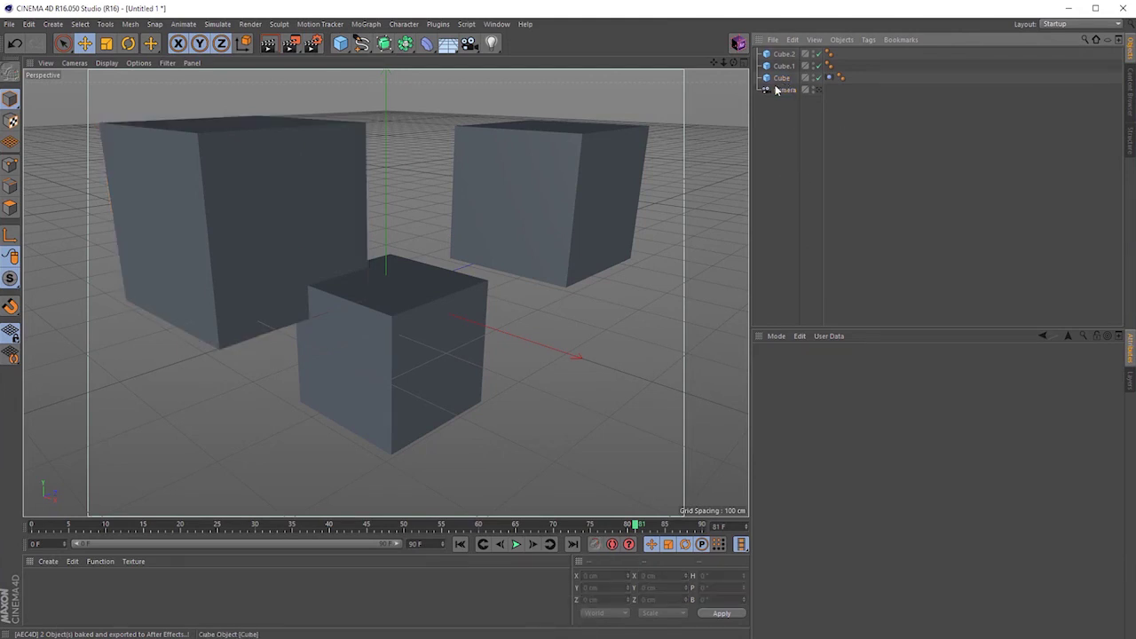
click(784, 78)
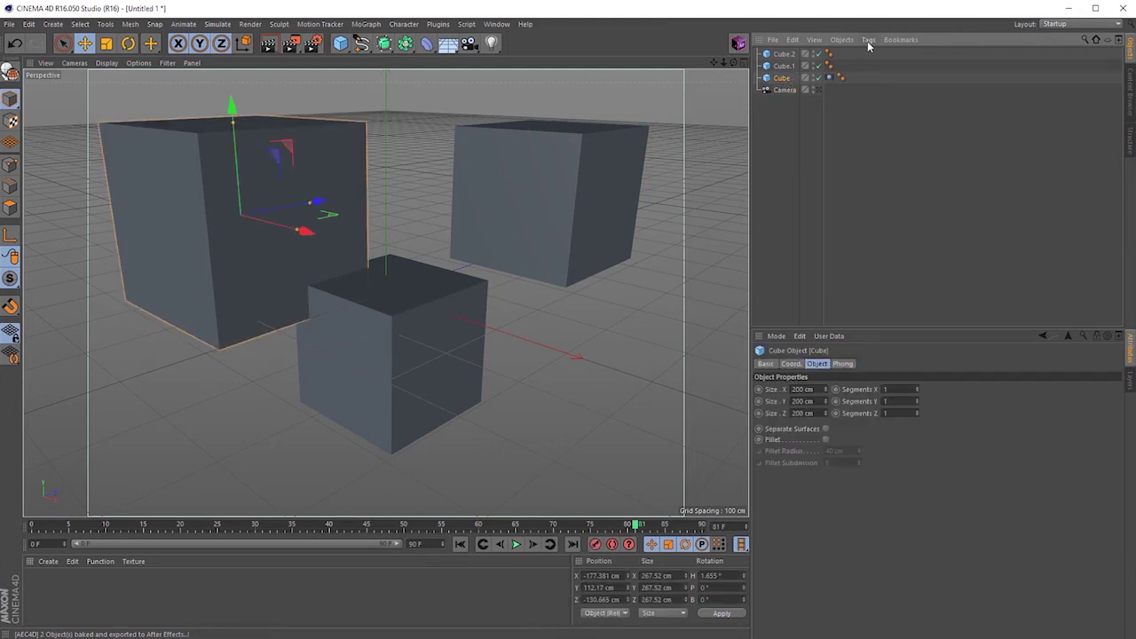
click(867, 39)
mouse_move(877, 57)
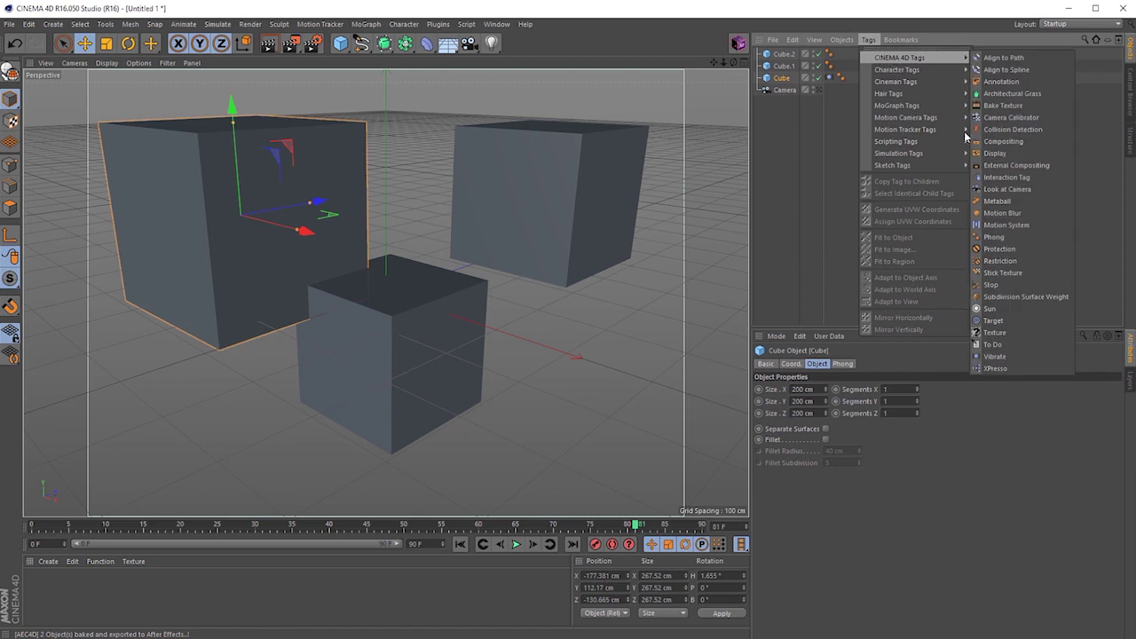
click(1031, 166)
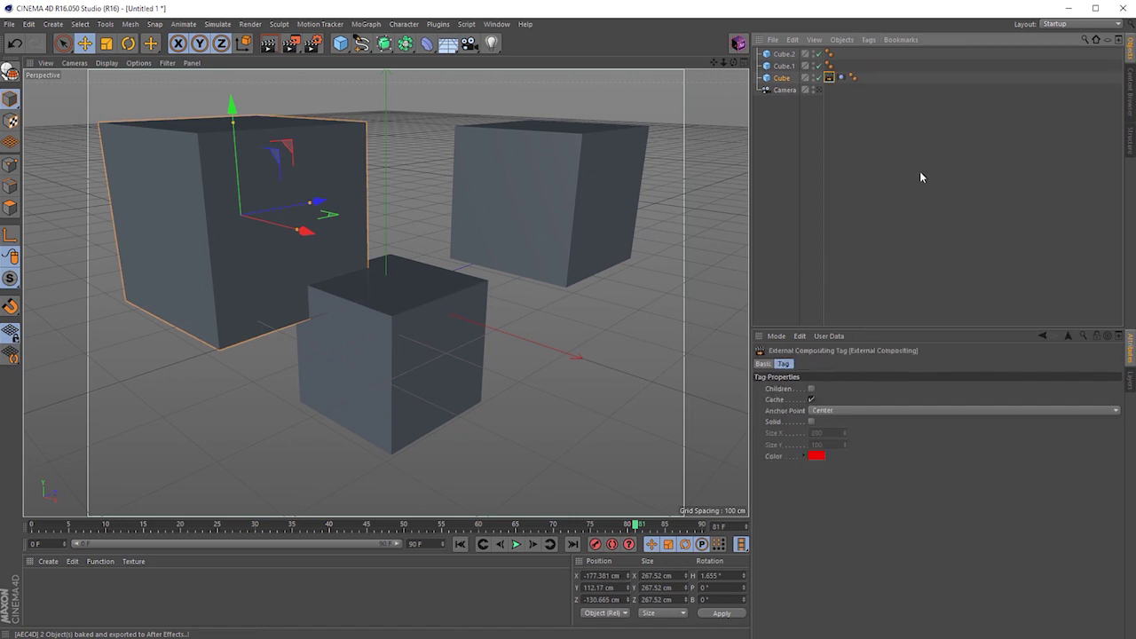
click(887, 165)
ctrl+drag(840, 78, 843, 55)
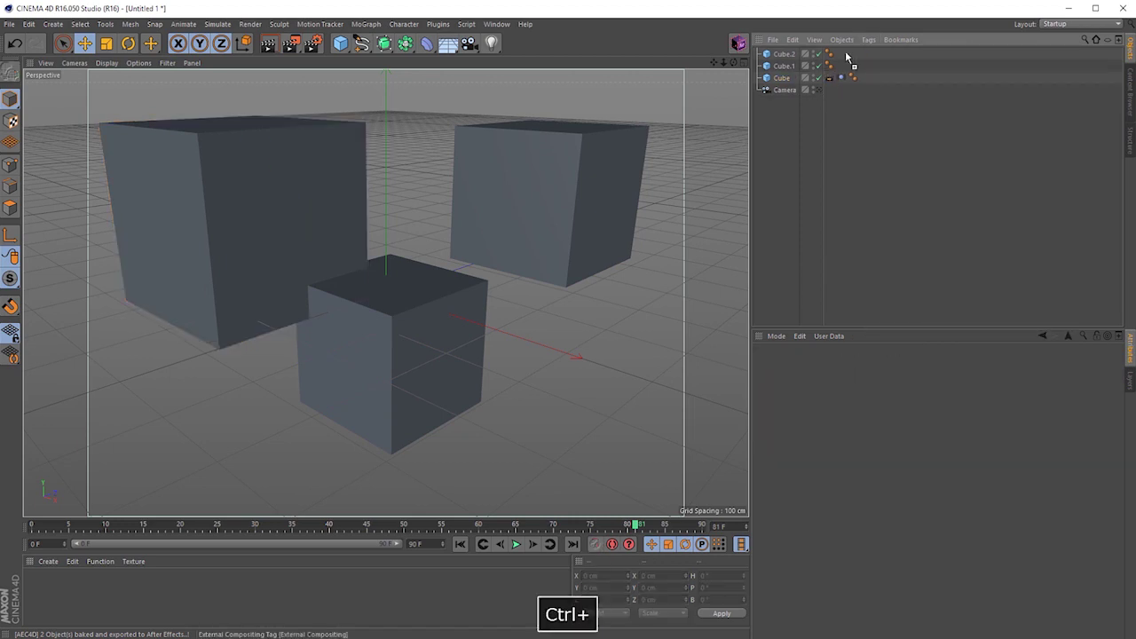
click(861, 129)
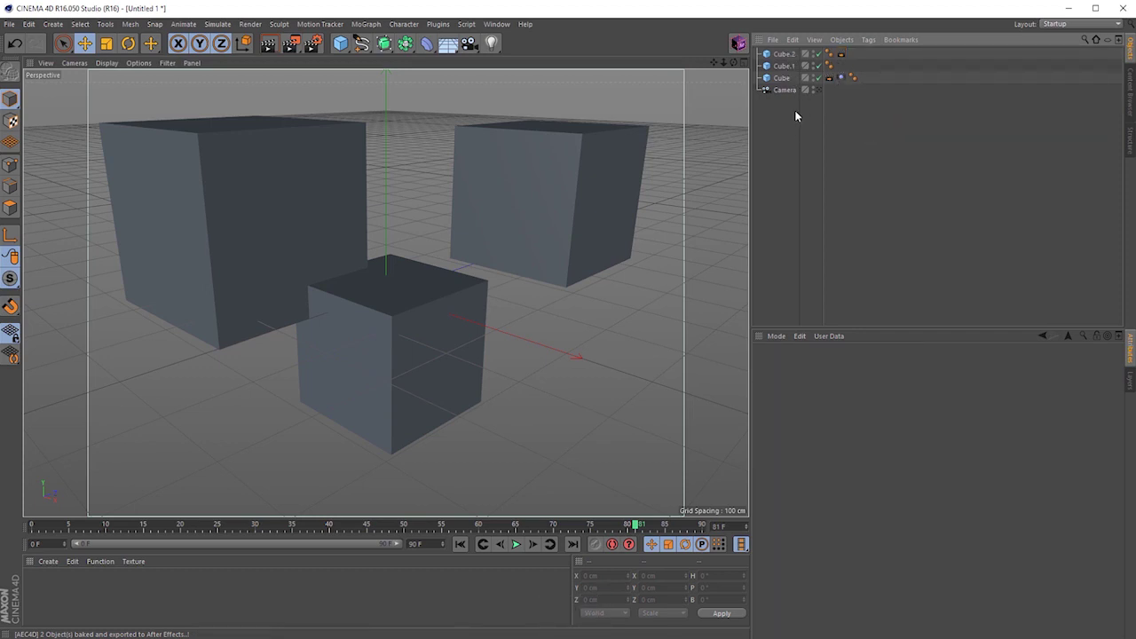
drag(773, 102, 980, 282)
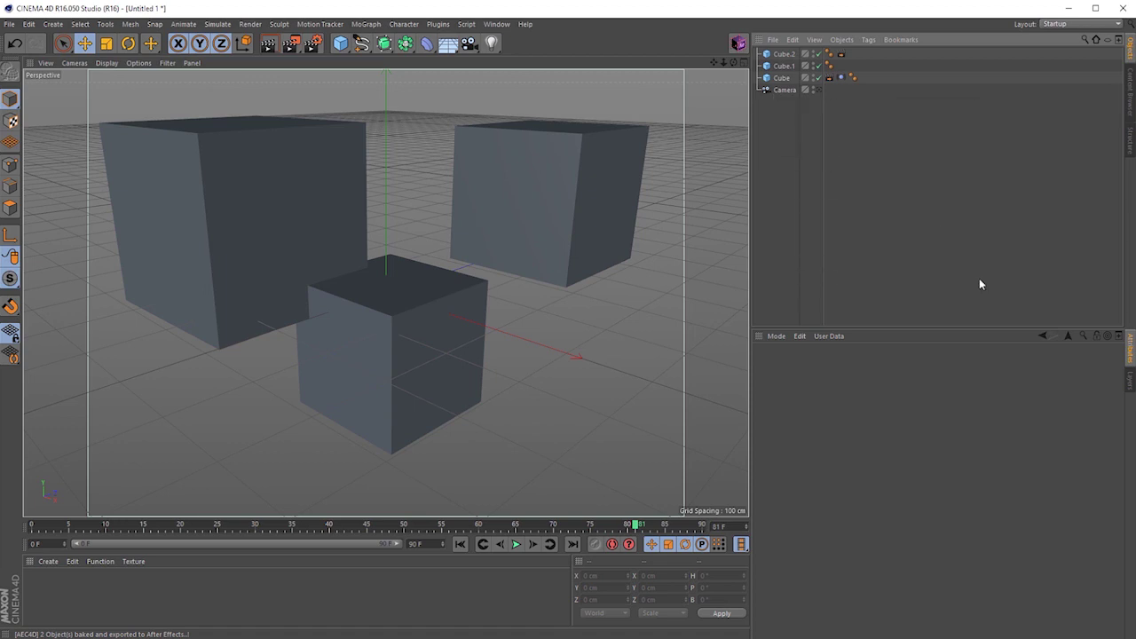
- Export the scene with AEC4D, select Cube.2, Cube and Camera, and check the After Effects comp
click(737, 45)
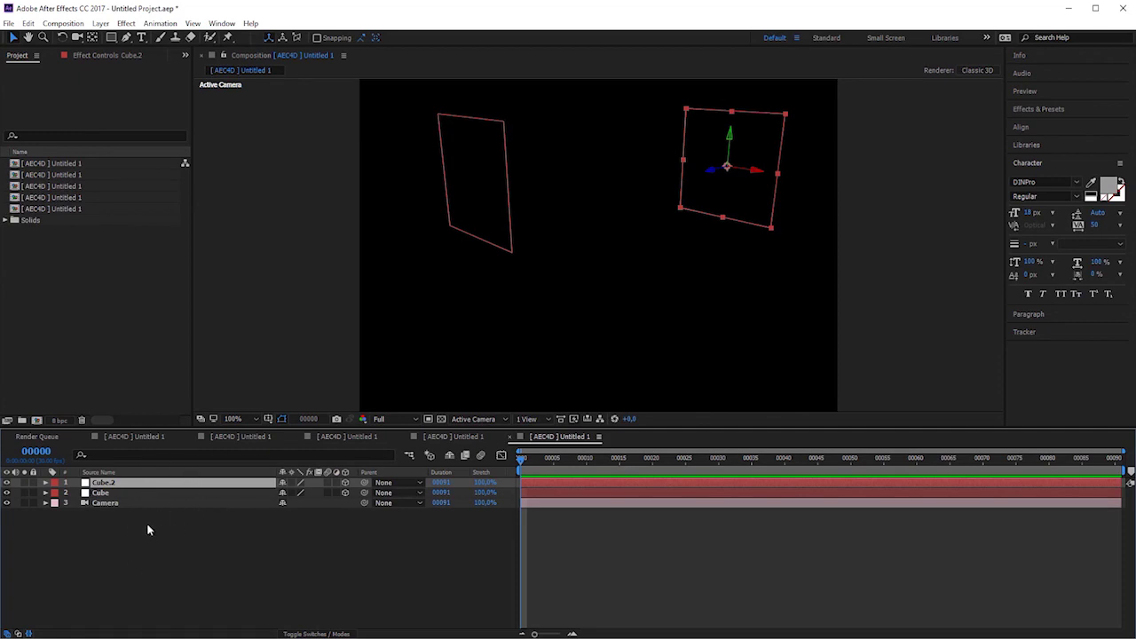
key(alt+Tab)
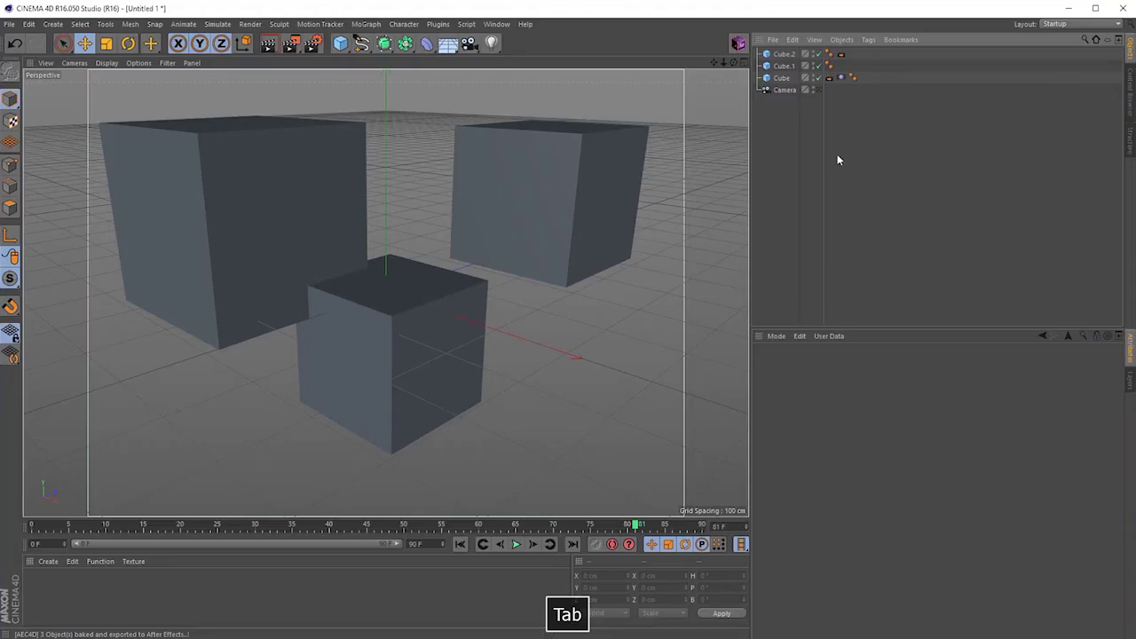
click(783, 54)
ctrl+click(782, 78)
ctrl+click(784, 90)
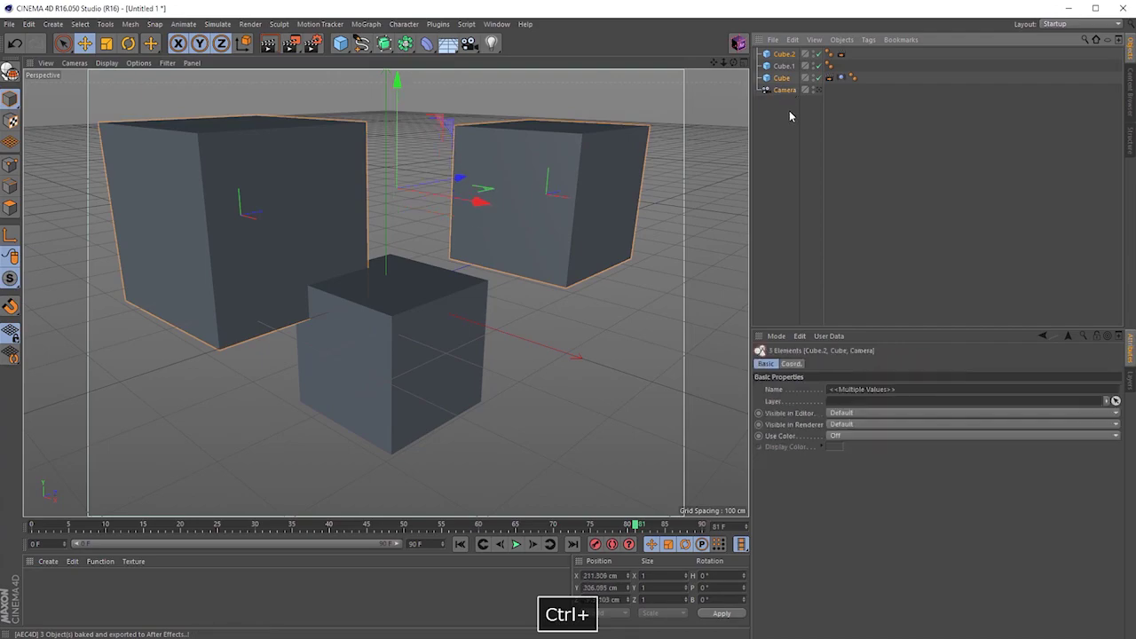
key(alt+Tab)
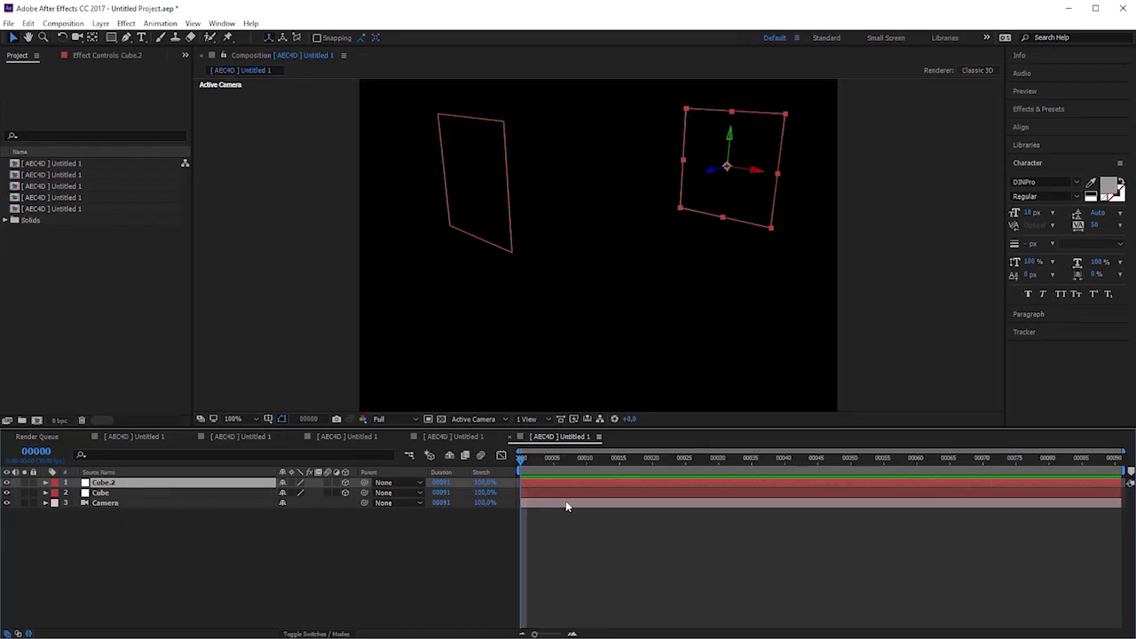
key(alt+Tab)
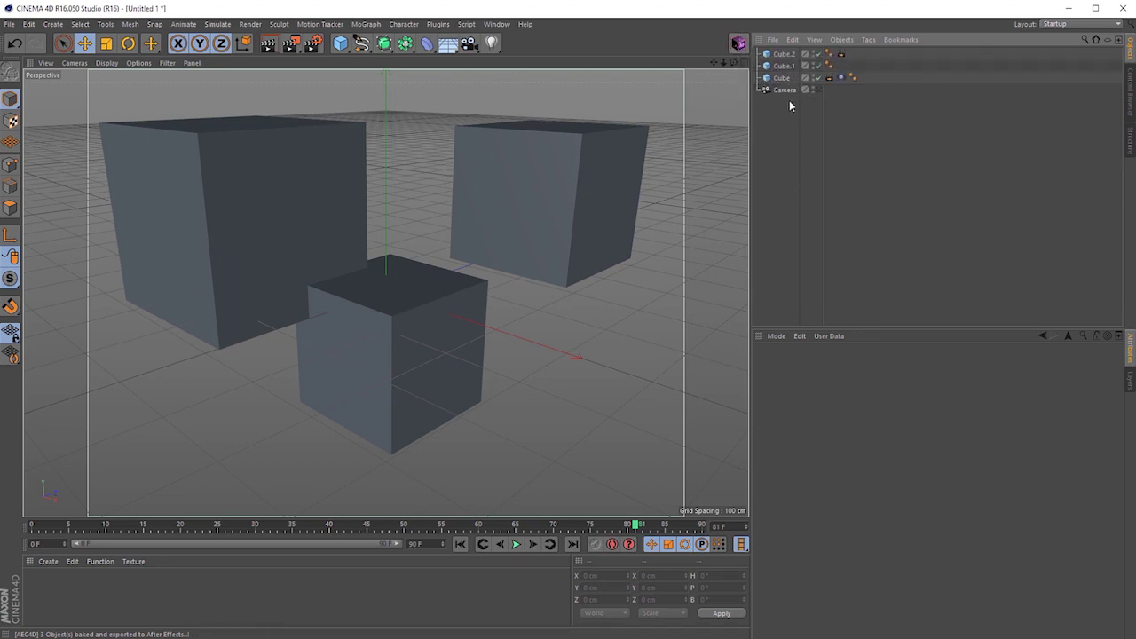
- Move the big left cube to the right and delete the two extra cubes
click(783, 78)
drag(268, 298, 595, 352)
click(781, 54)
shift+click(784, 66)
key(Delete)
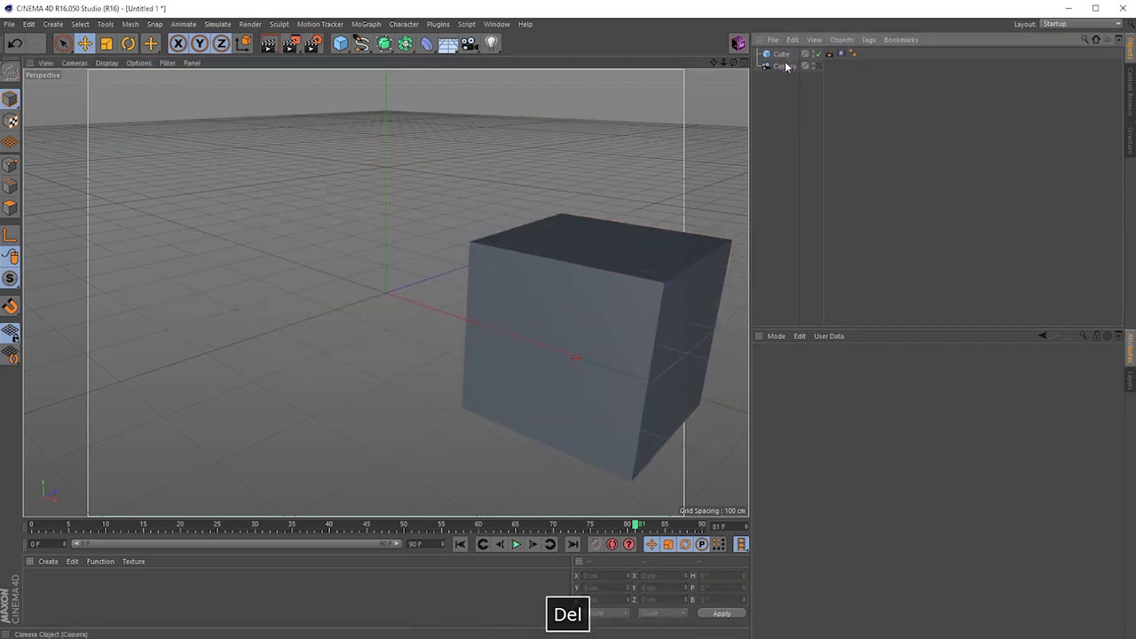
- Scale the remaining cube down into the distance and play the animation to about frame 33
click(781, 55)
key(t)
drag(517, 246, 560, 236)
key(e)
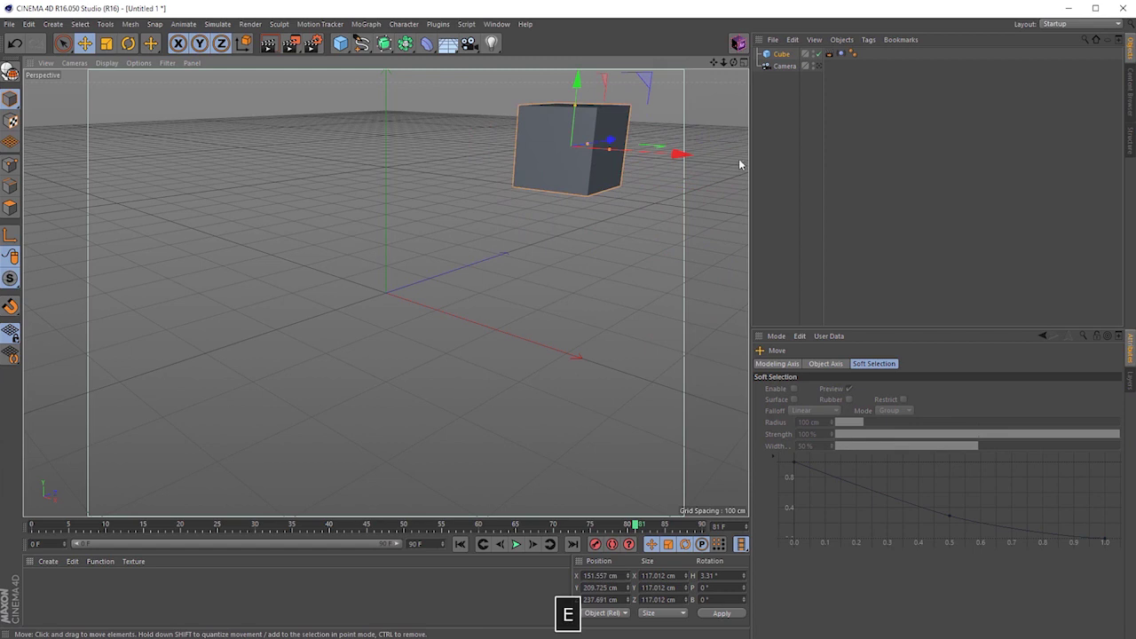
click(516, 544)
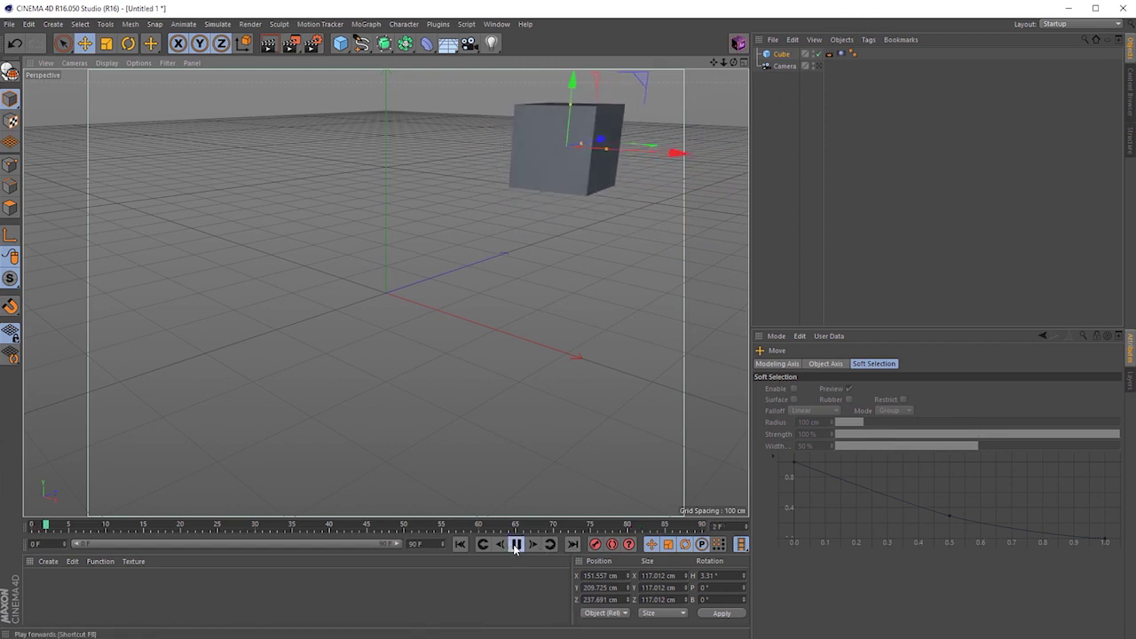
click(516, 544)
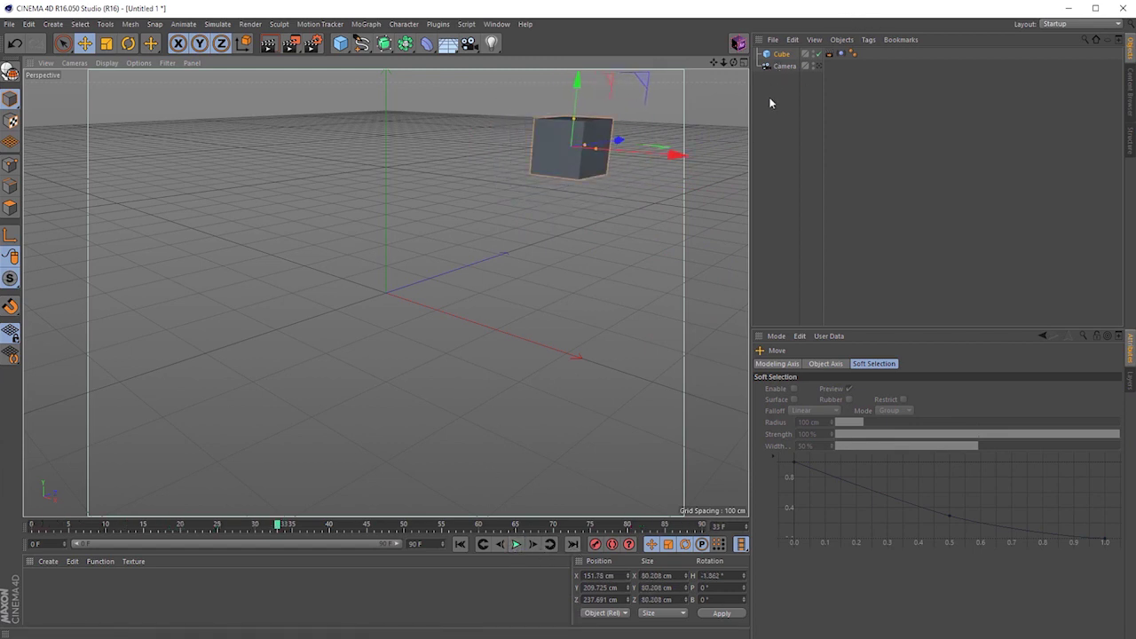
- Add Cube to the active After Effects comp and scrub it to watch the camera move
click(794, 88)
click(781, 55)
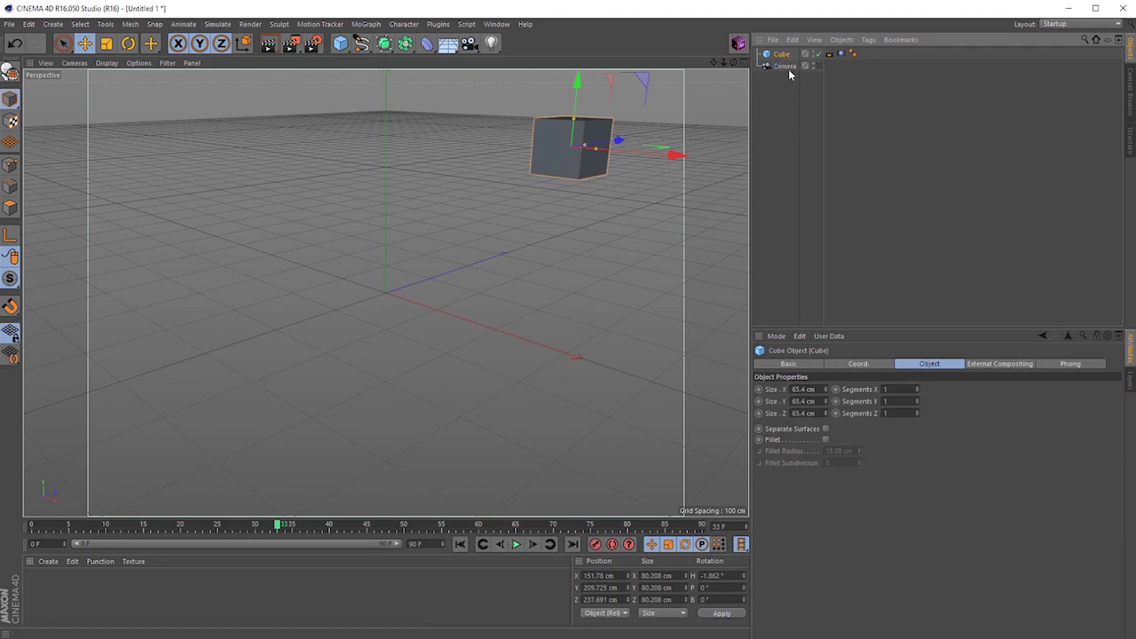
shift+click(738, 44)
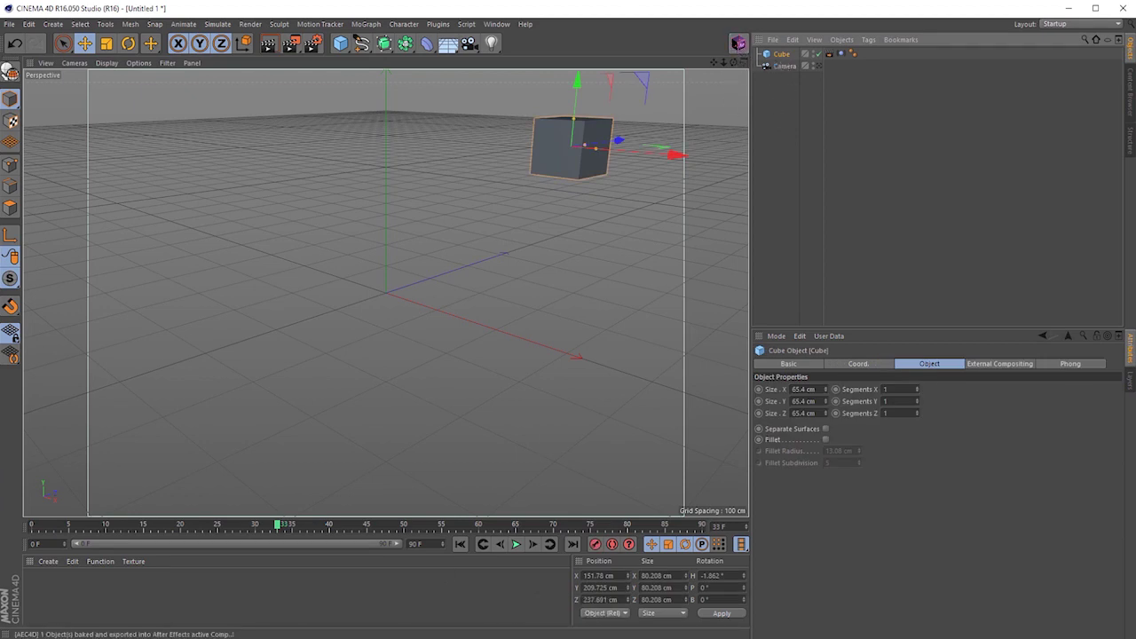
key(alt+Tab)
drag(533, 467, 493, 461)
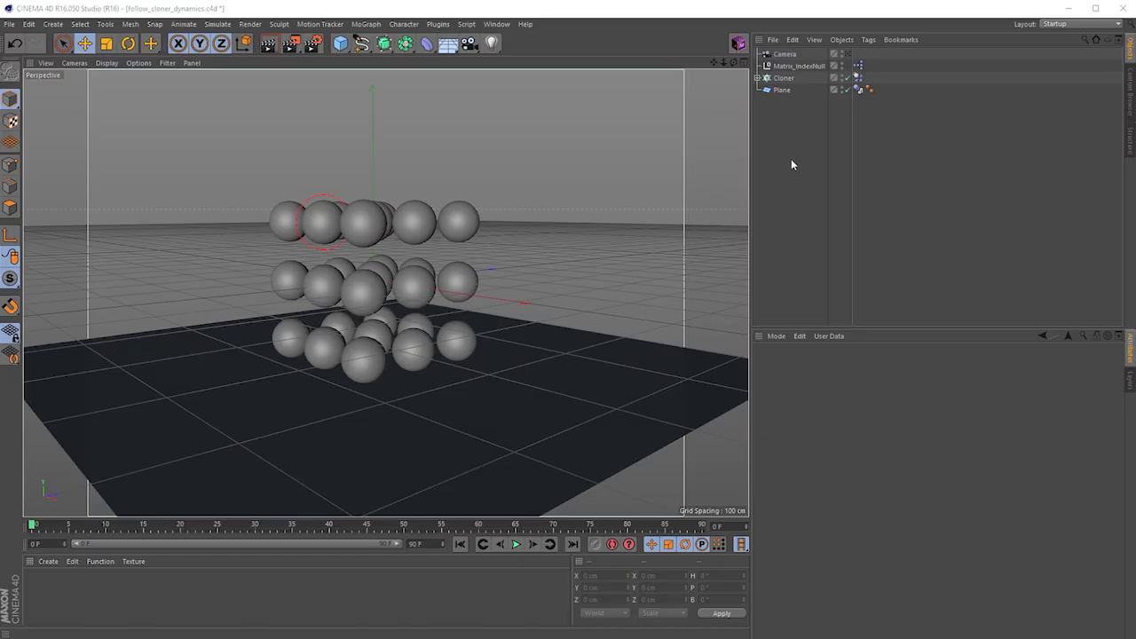
- Check the Sphere inside the Cloner, select Matrix_IndexNull, and play the dynamics simulation
click(757, 78)
click(757, 79)
click(797, 66)
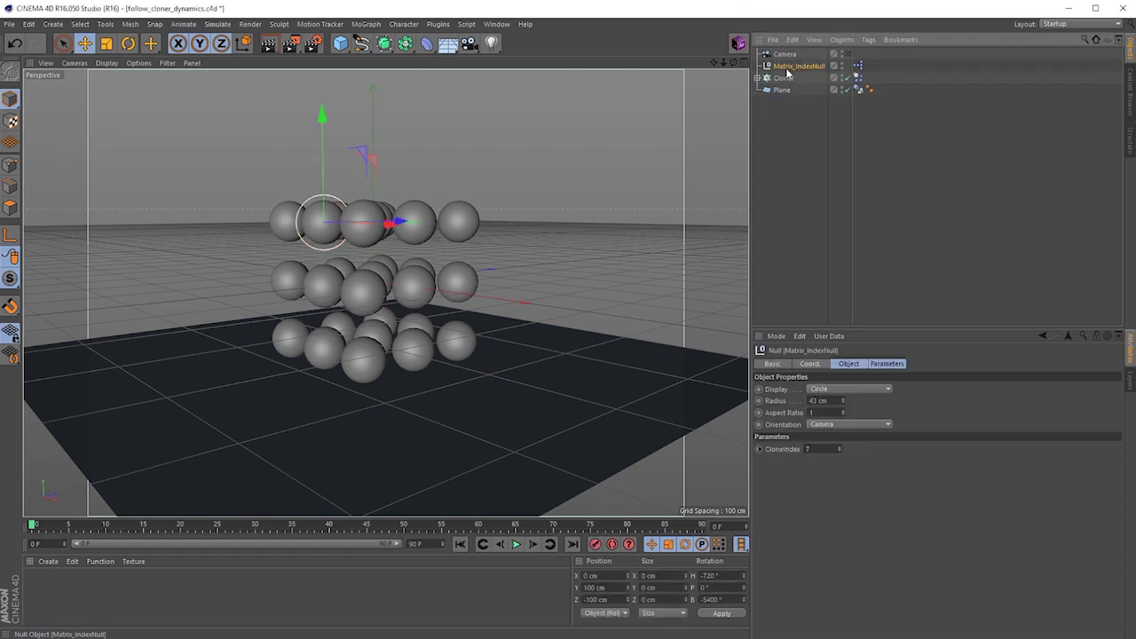
click(516, 544)
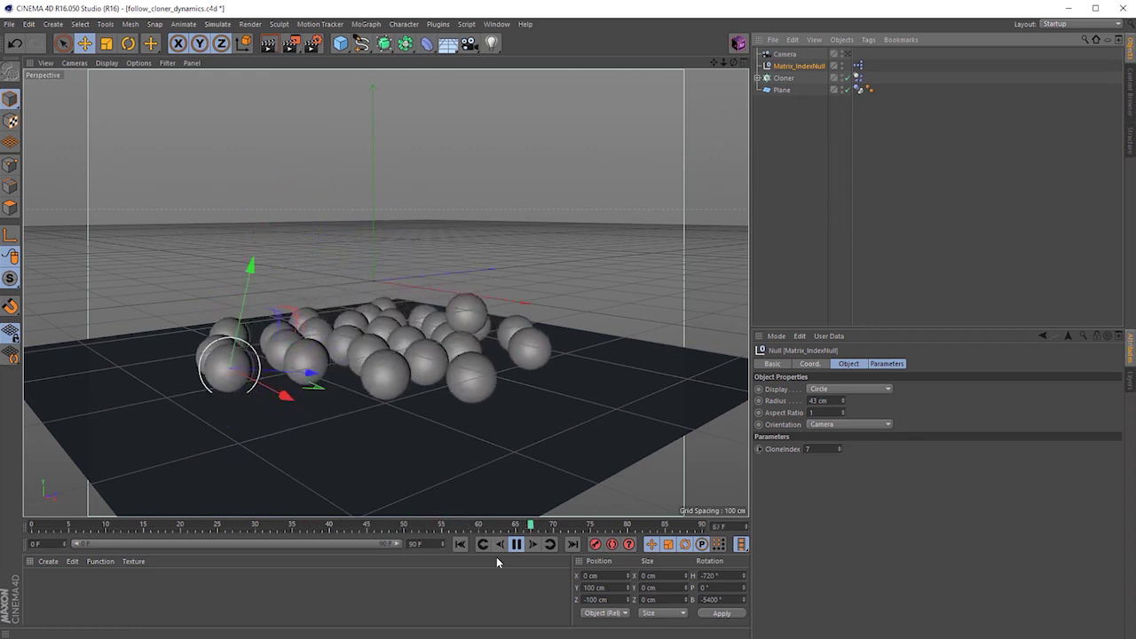
click(516, 544)
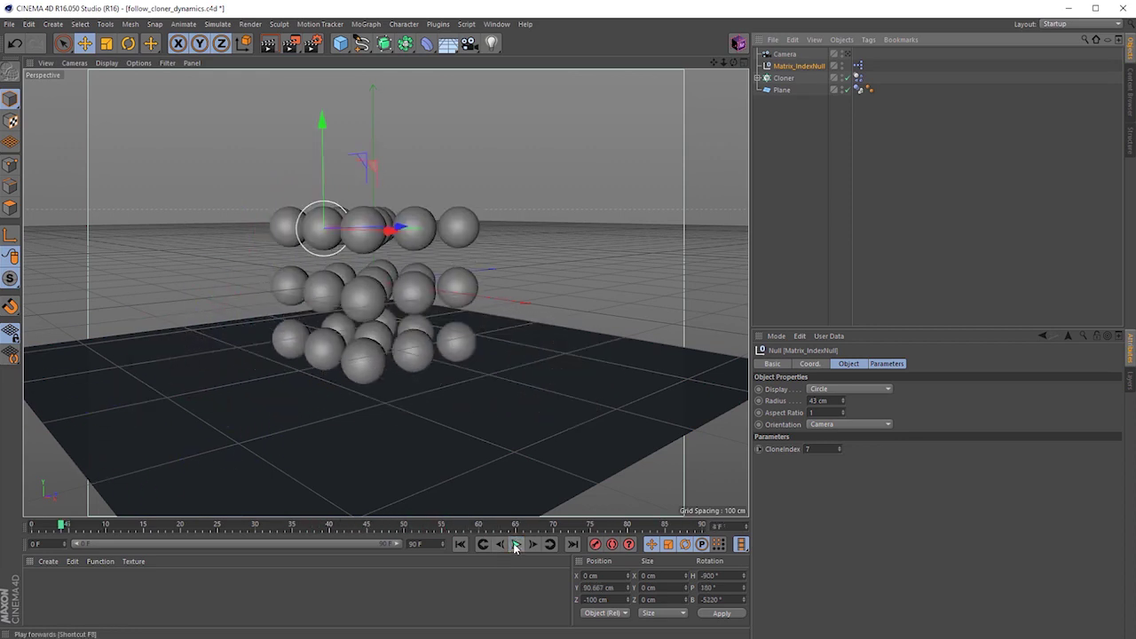
click(836, 133)
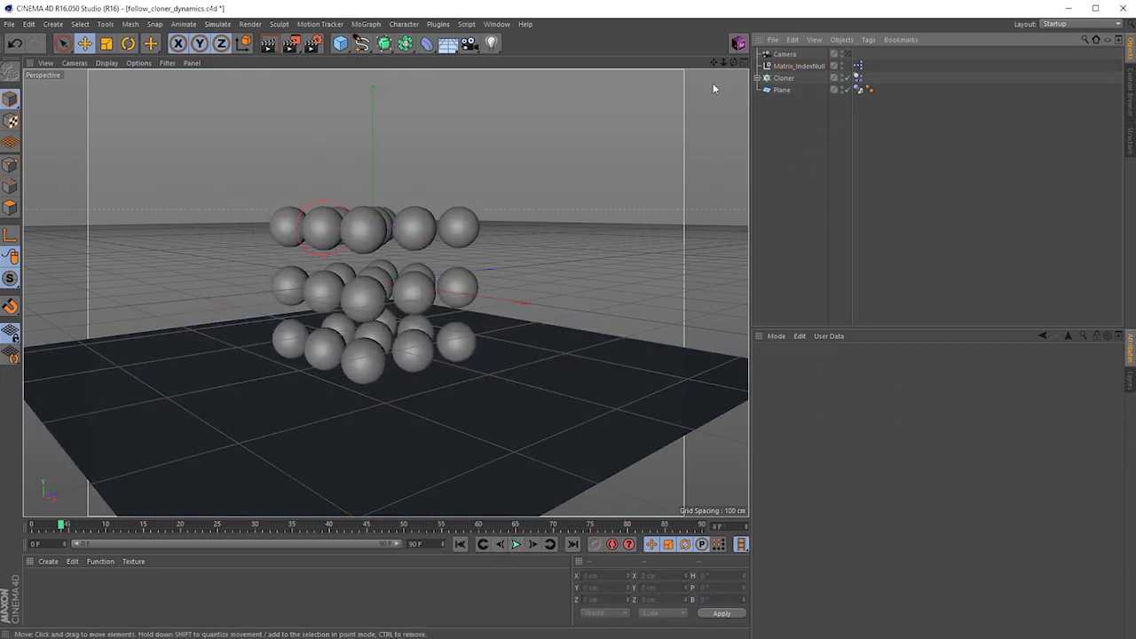
- In the AEC4D export settings, set the Scale value to 50
ctrl+click(737, 43)
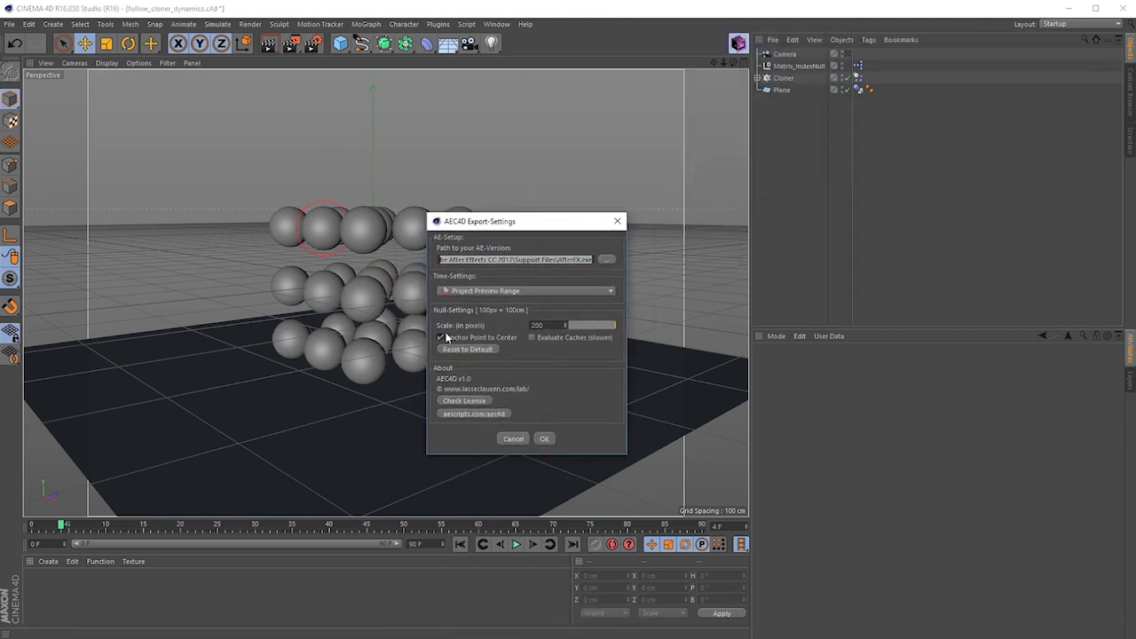
double_click(541, 325)
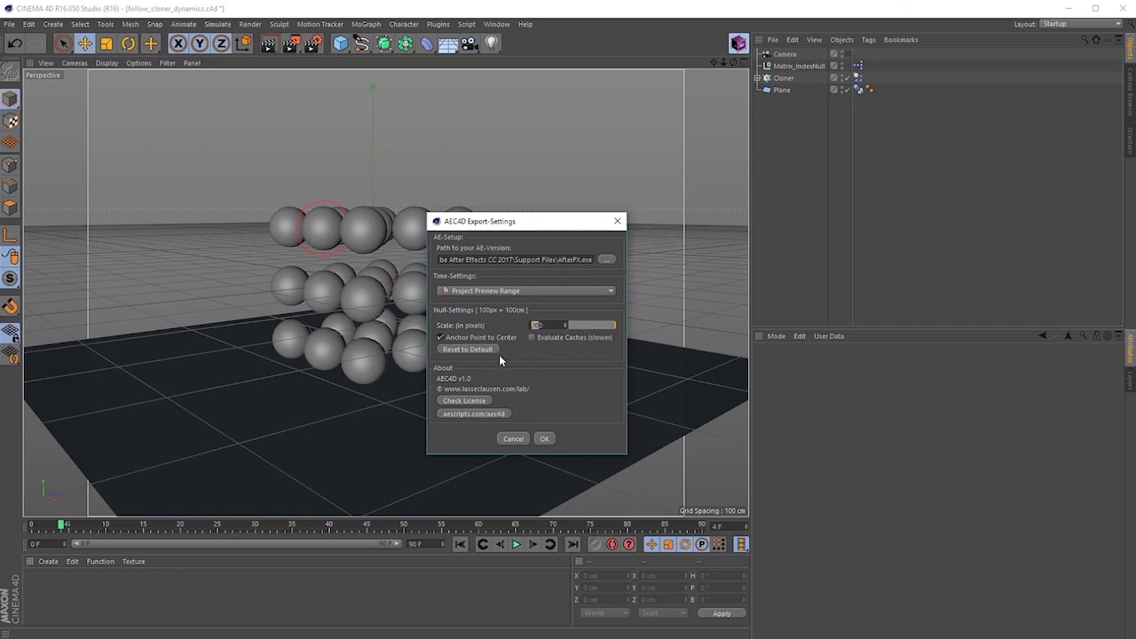
text(50)
- Apply the settings, select Camera, Matrix_IndexNull and Plane, rewind to frame 0, and export
click(544, 438)
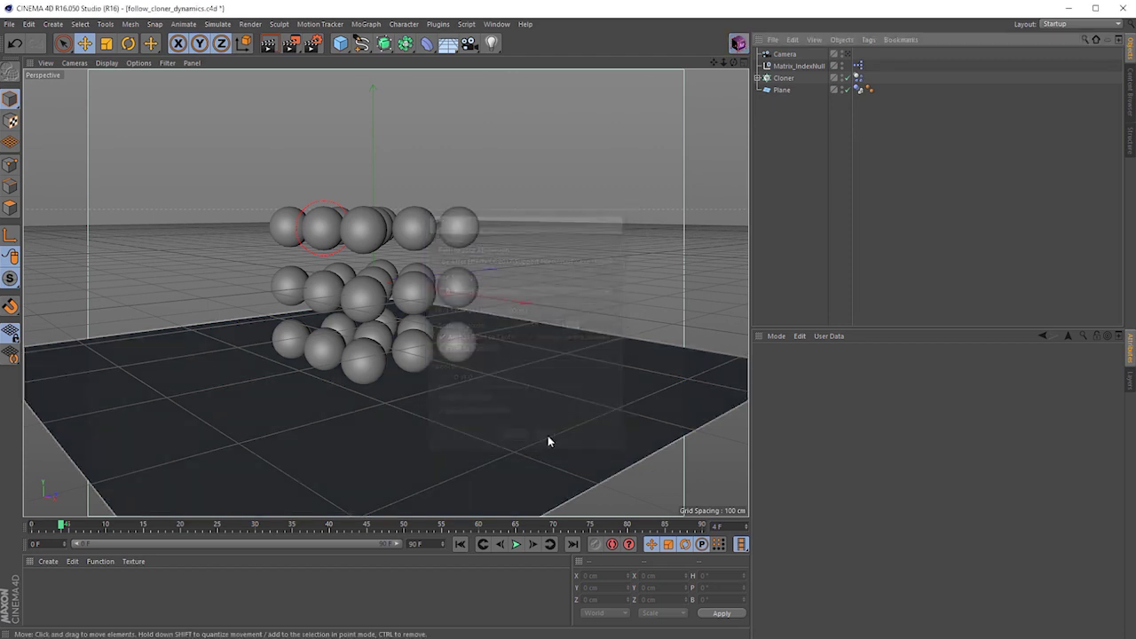
click(791, 60)
ctrl+click(791, 67)
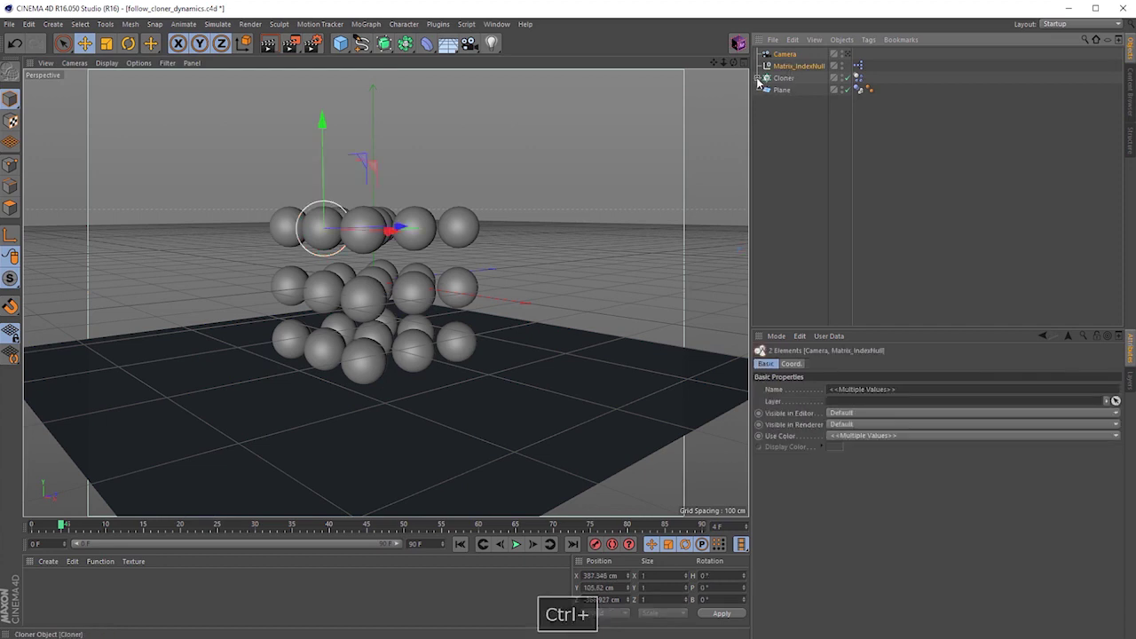
ctrl+click(758, 78)
ctrl+click(781, 102)
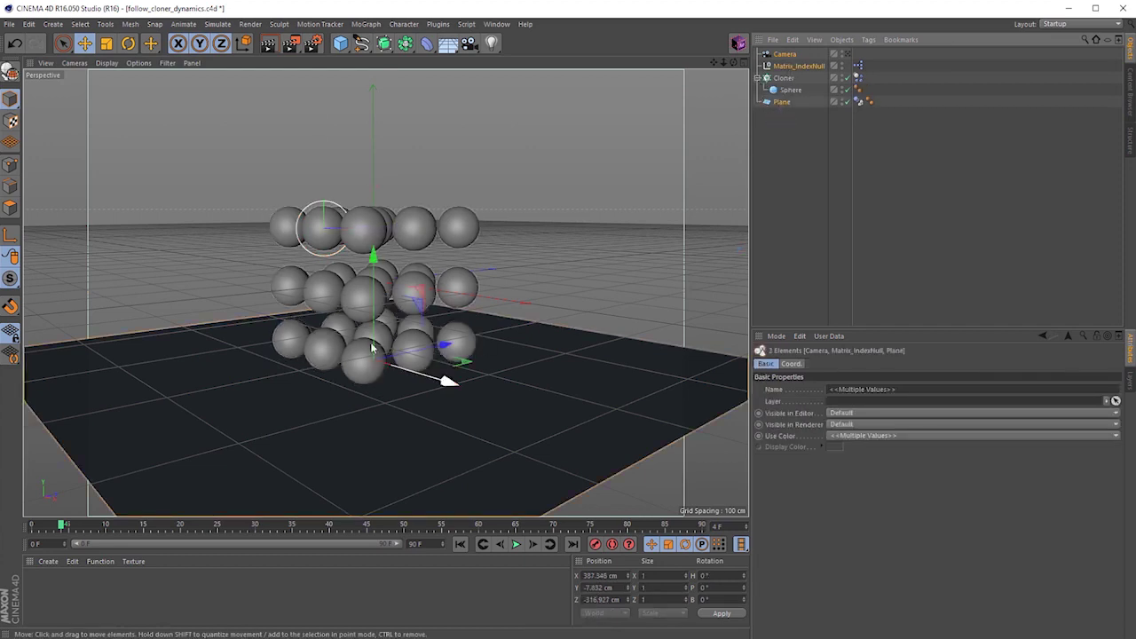
drag(55, 526, 12, 527)
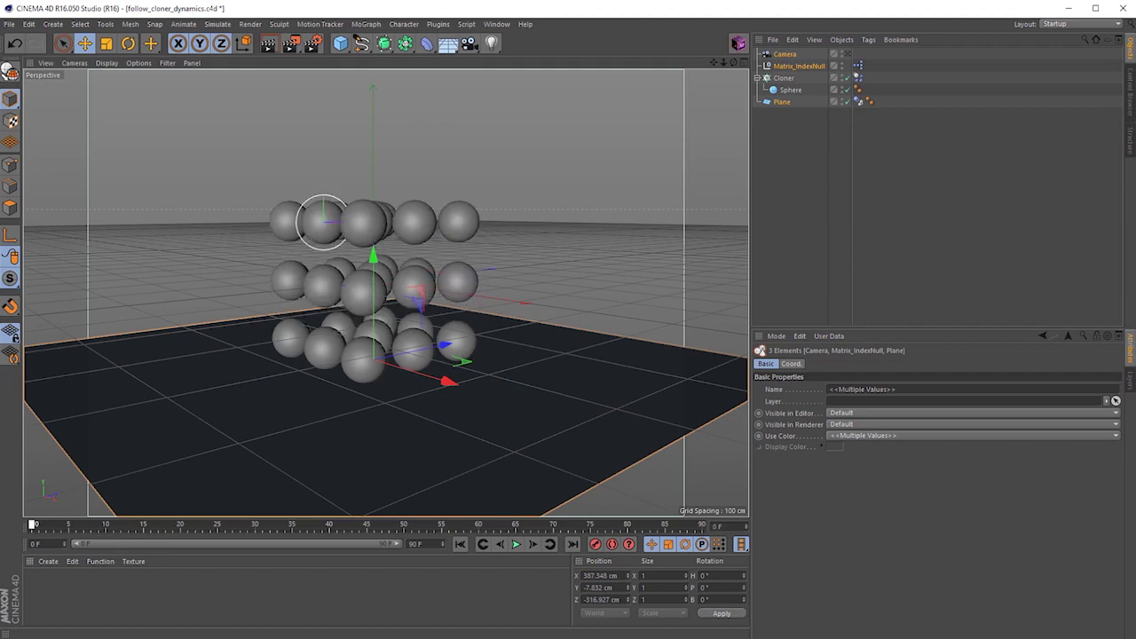
click(737, 43)
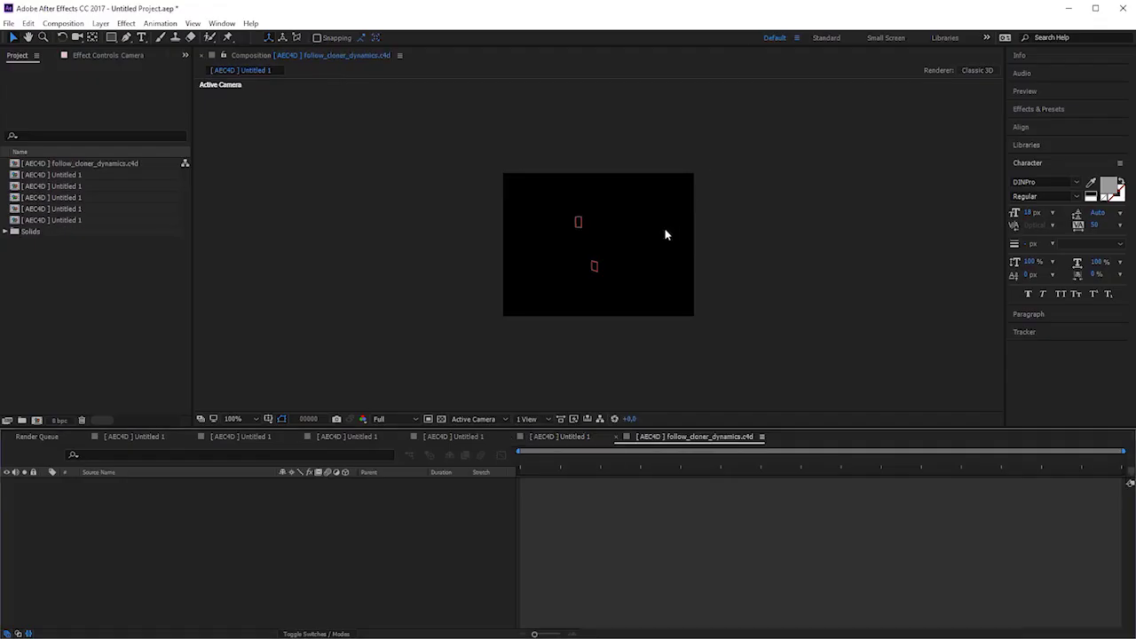
click(423, 565)
key(space)
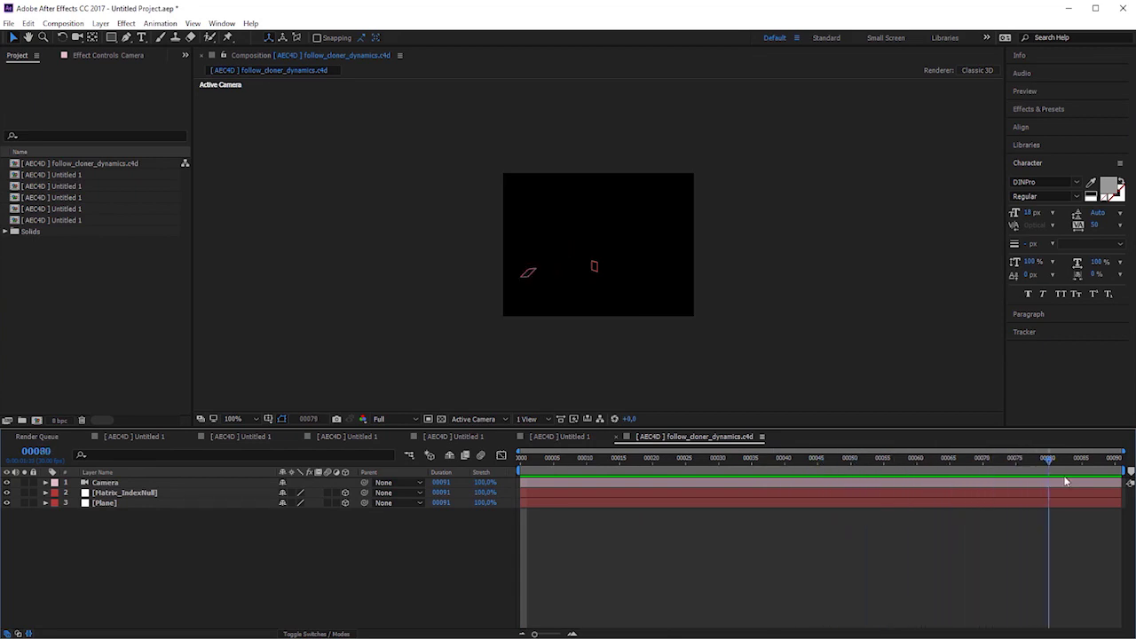
key(space)
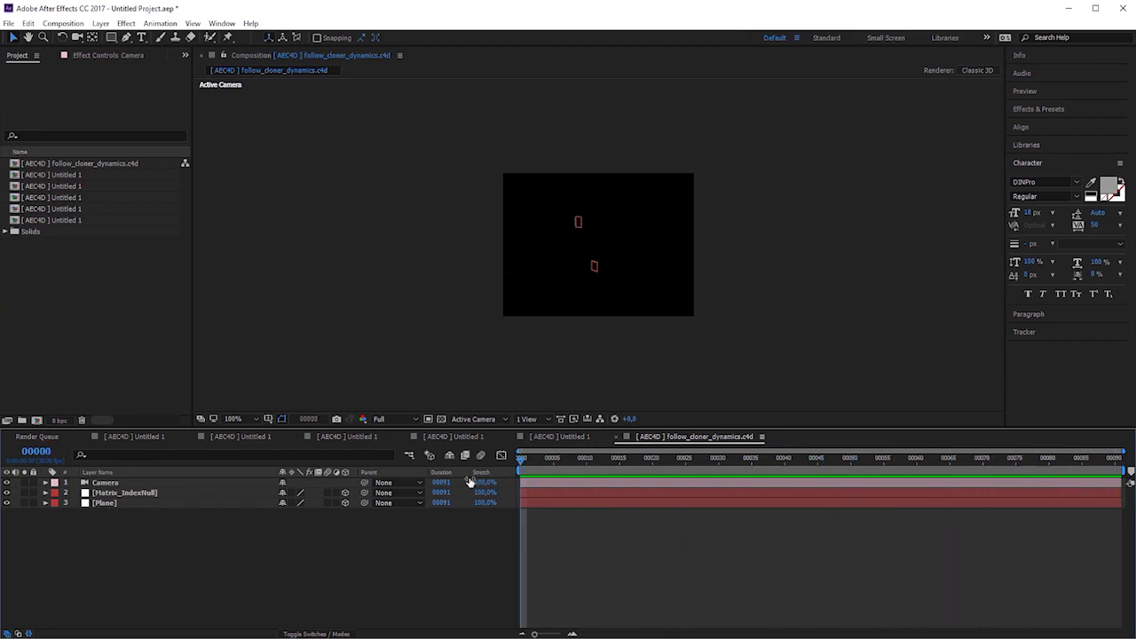
- Duplicate Matrix_IndexNull twice, making Matrix_IndexNull.1 follow CloneIndex 8 and .2 another clone
key(alt+Tab)
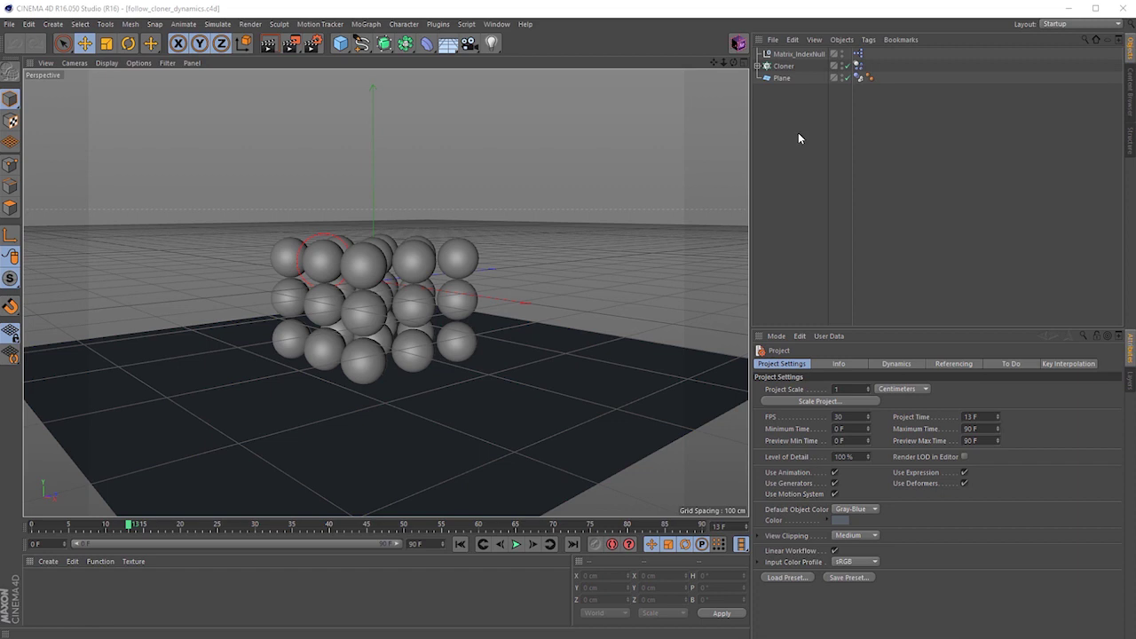
click(798, 55)
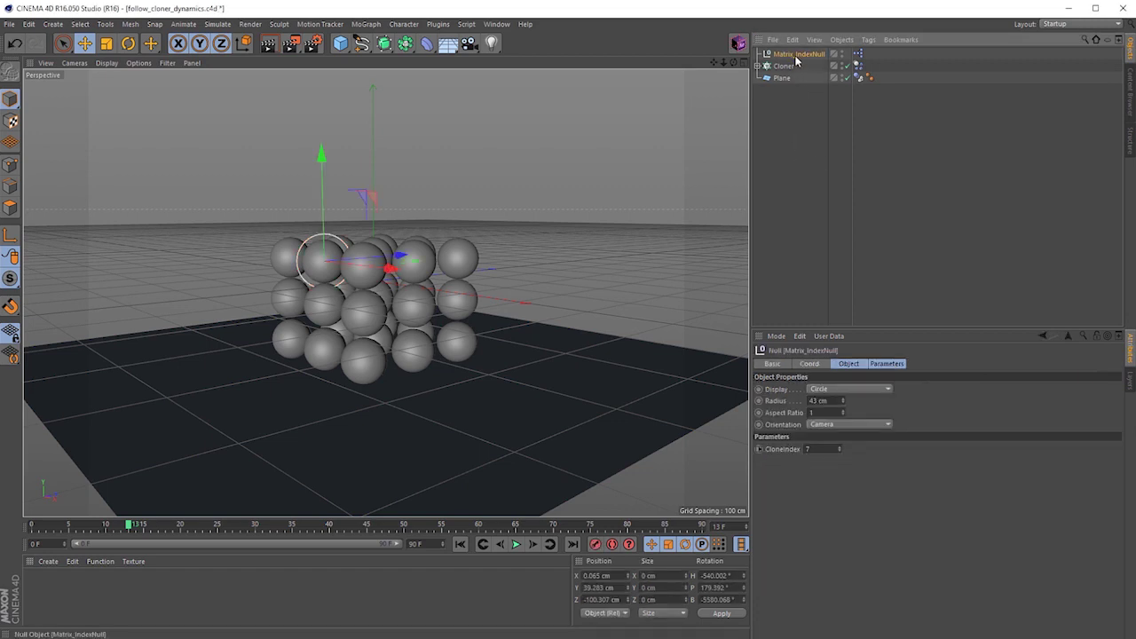
ctrl+drag(798, 59, 799, 64)
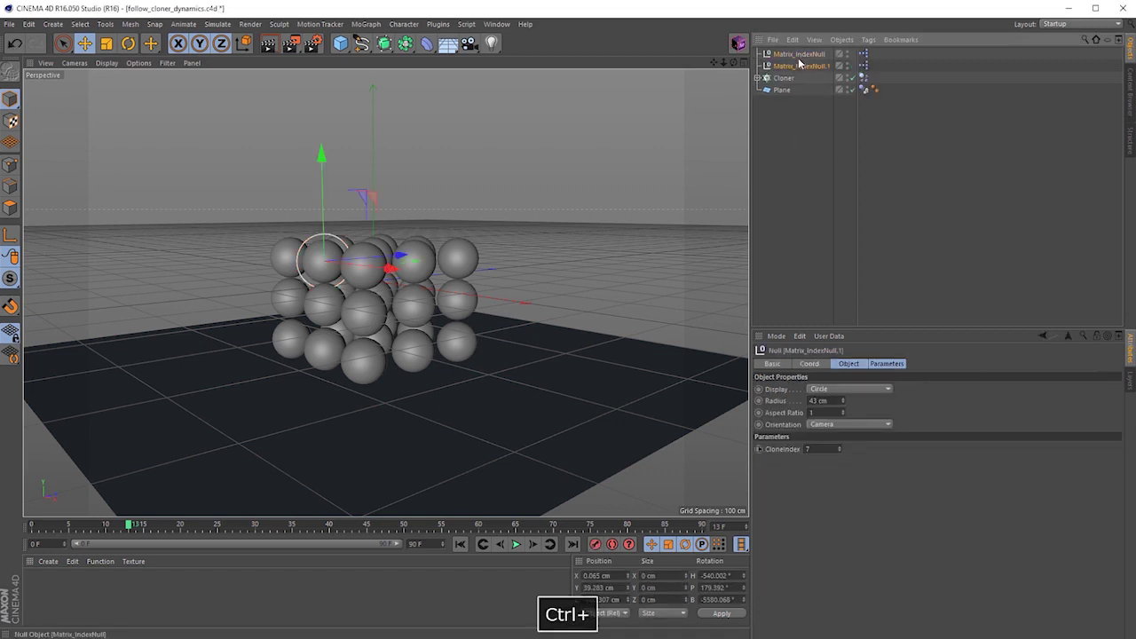
click(840, 447)
click(841, 447)
ctrl+drag(801, 71, 801, 83)
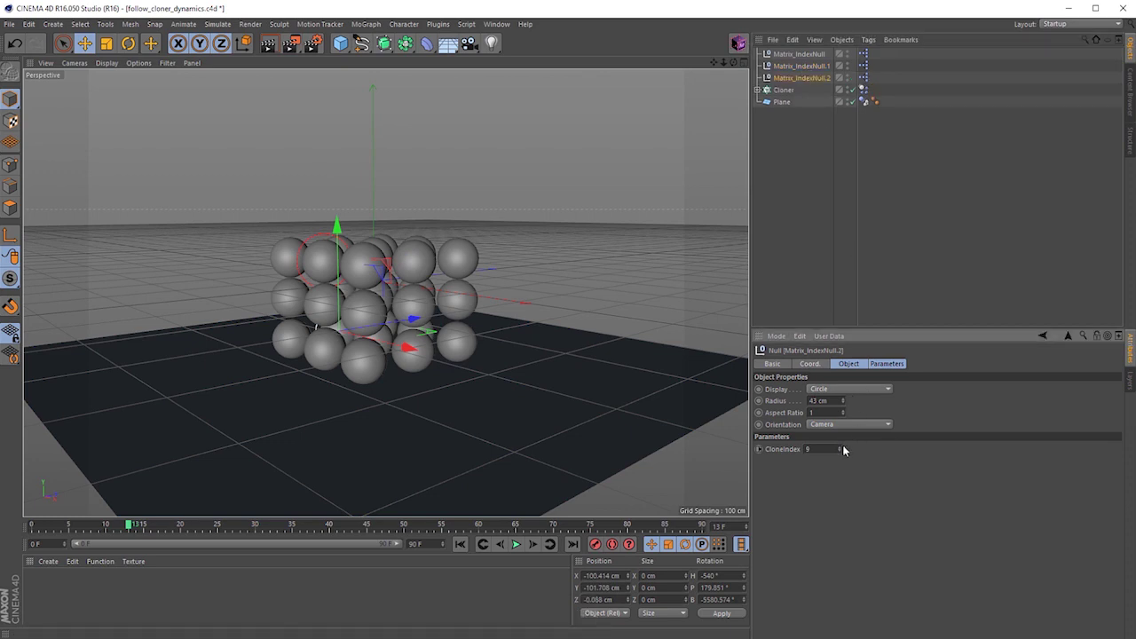
click(842, 447)
- Deselect all objects, rewind to frame 0 and play the dynamics simulation
click(772, 259)
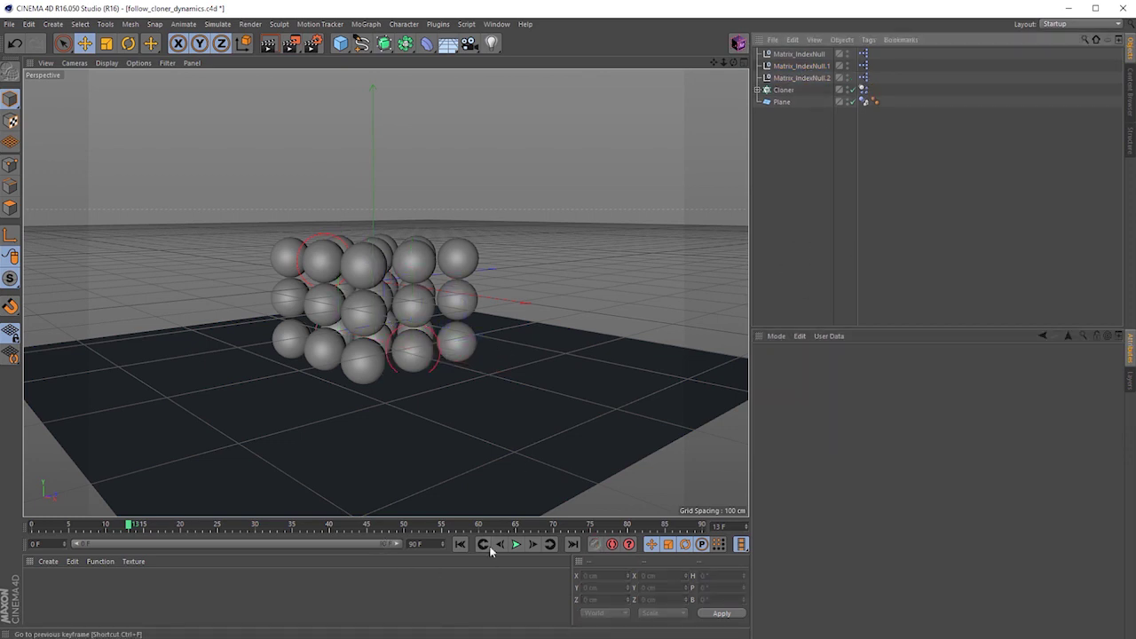
click(459, 544)
click(516, 544)
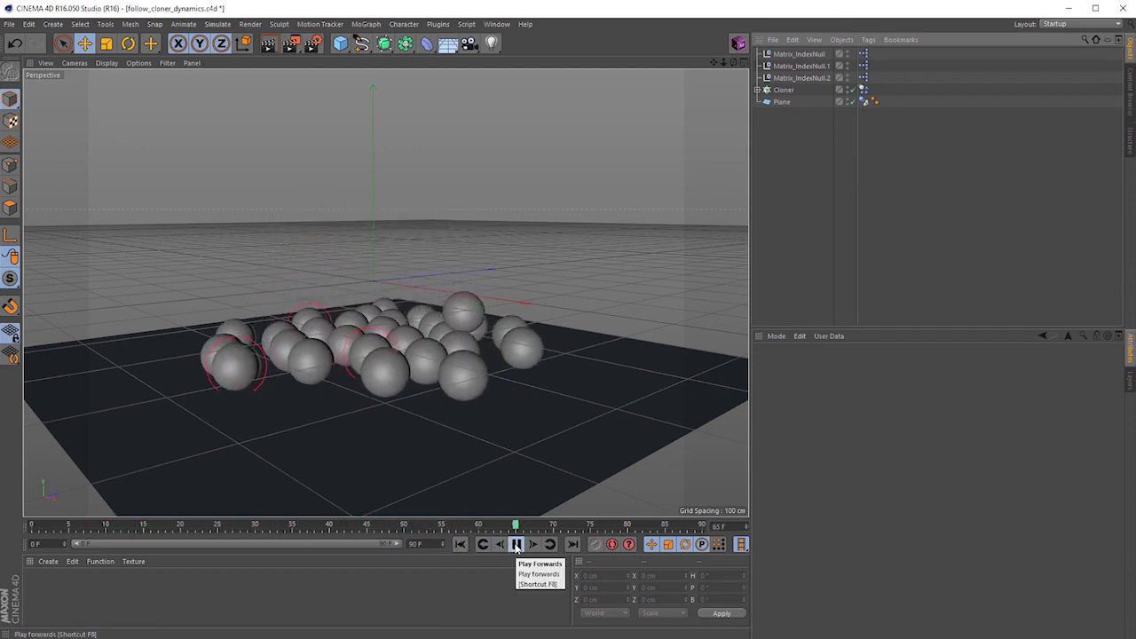
- Rewind to frame 0 and set AEC4D's export target to After Effects CS6 with Evaluate Caches on
click(460, 544)
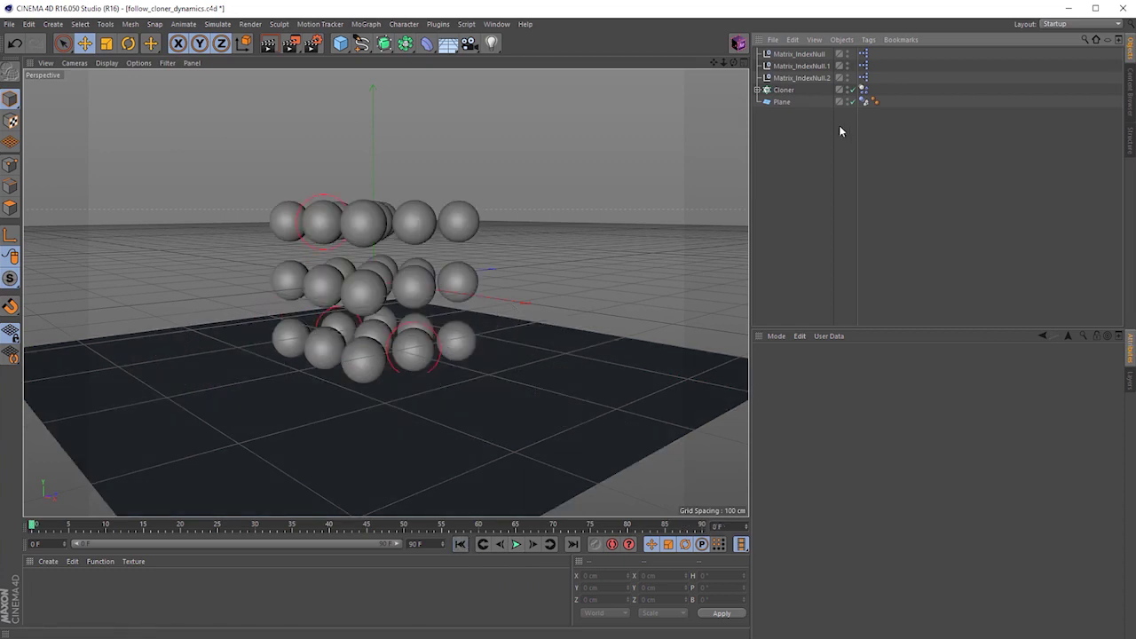
ctrl+click(738, 43)
drag(736, 7, 468, 238)
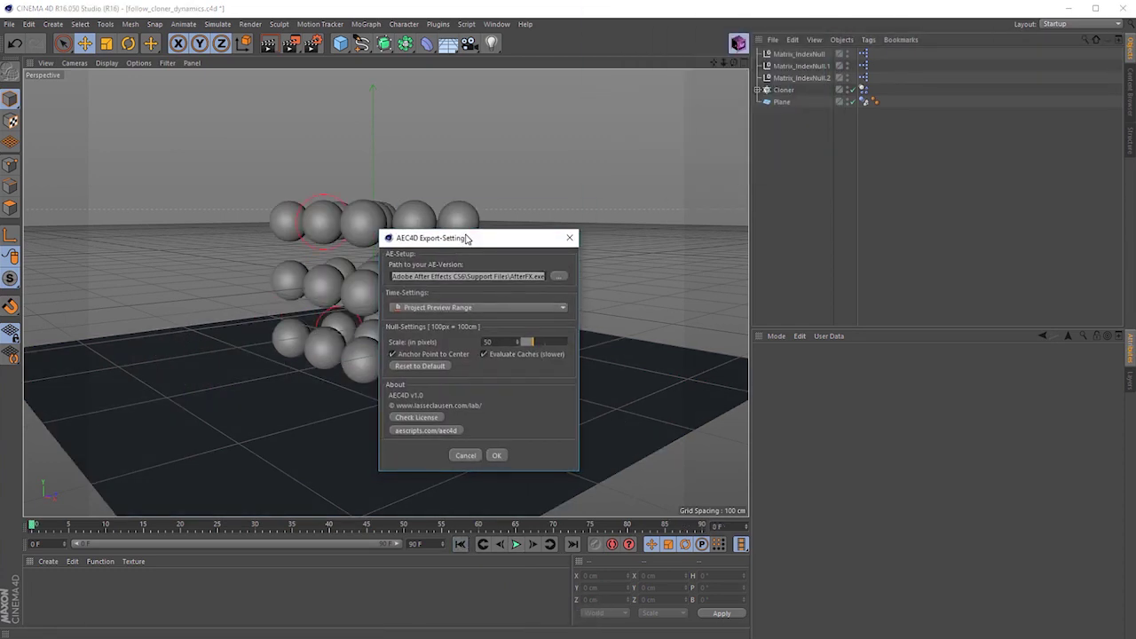
click(558, 276)
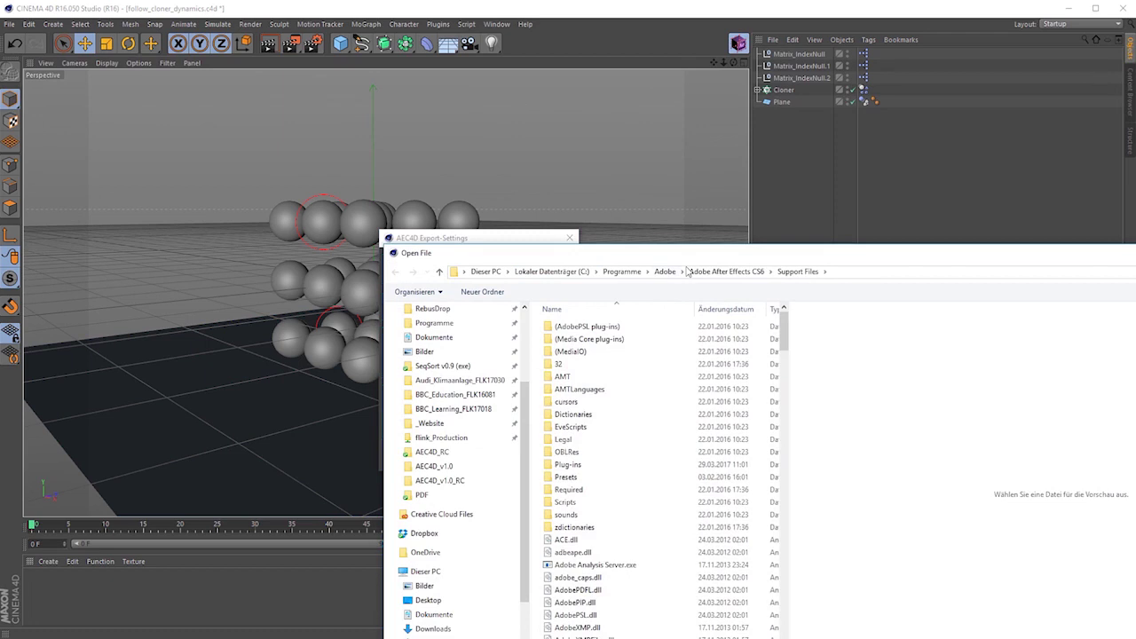
click(690, 271)
click(645, 340)
double_click(645, 340)
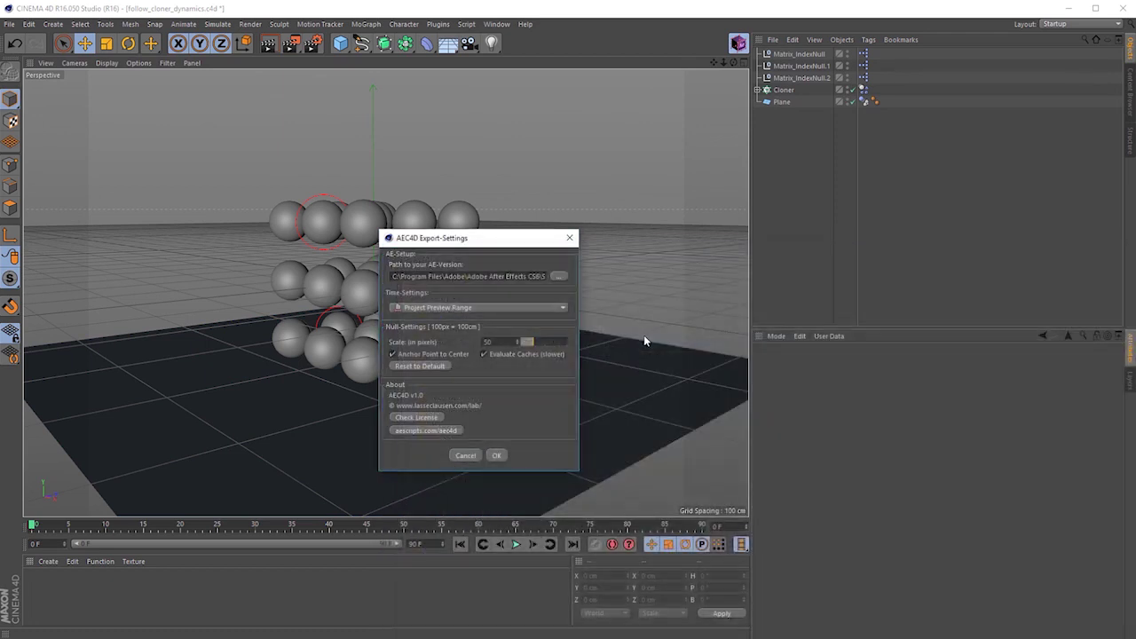
click(483, 354)
click(496, 456)
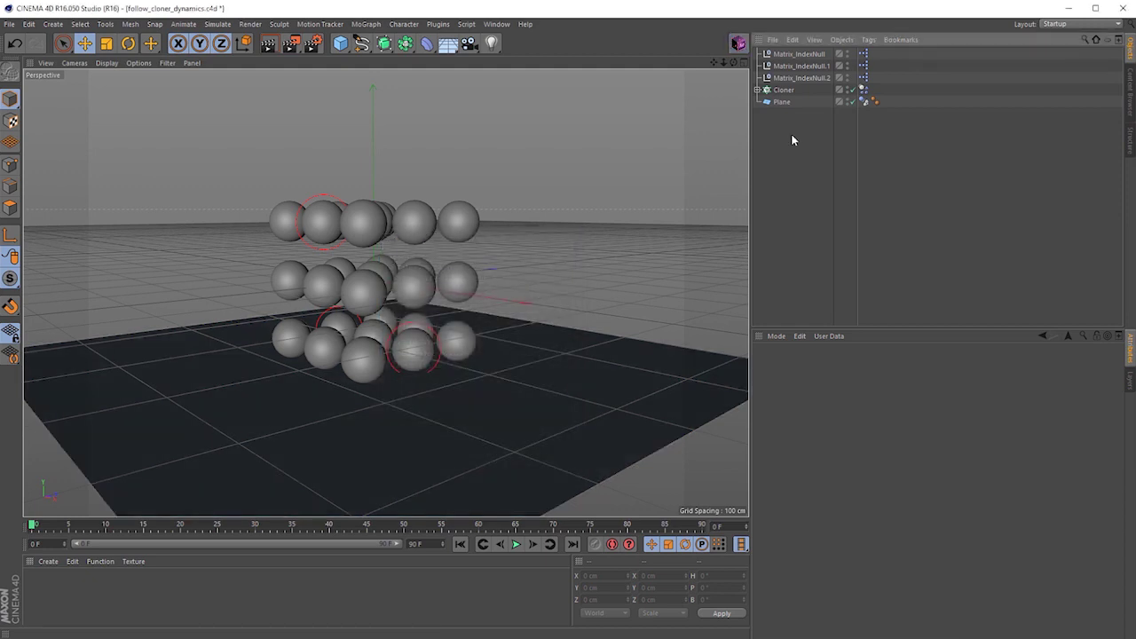
- Add a Camera and export it with the three Matrix_IndexNull objects and the Plane to After Effects
click(756, 90)
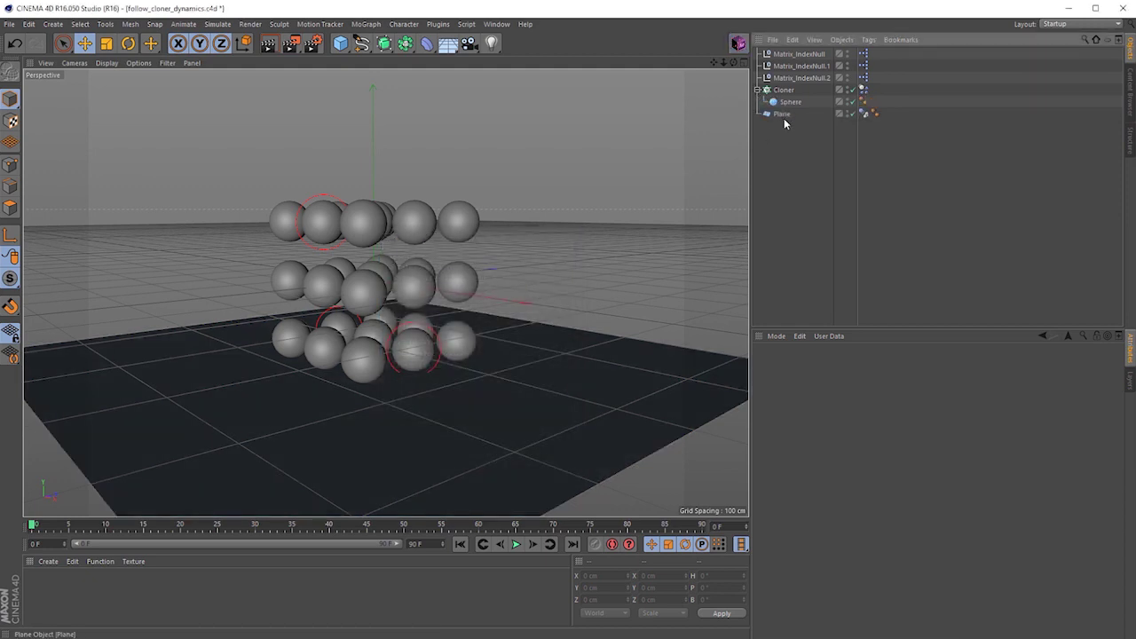
click(784, 116)
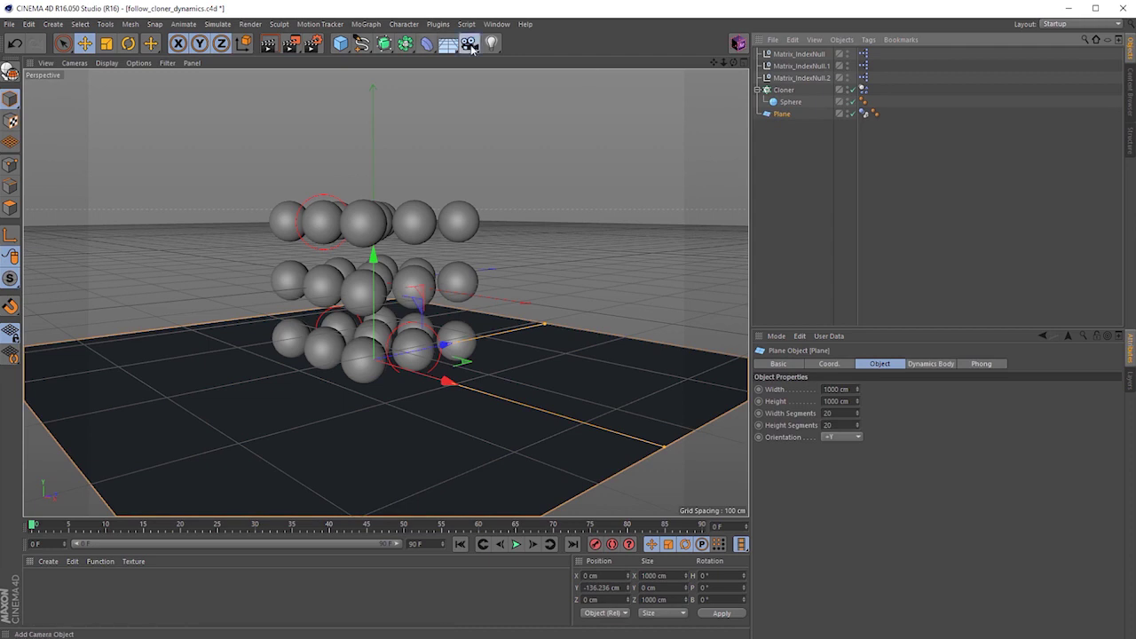
click(469, 43)
shift+click(800, 89)
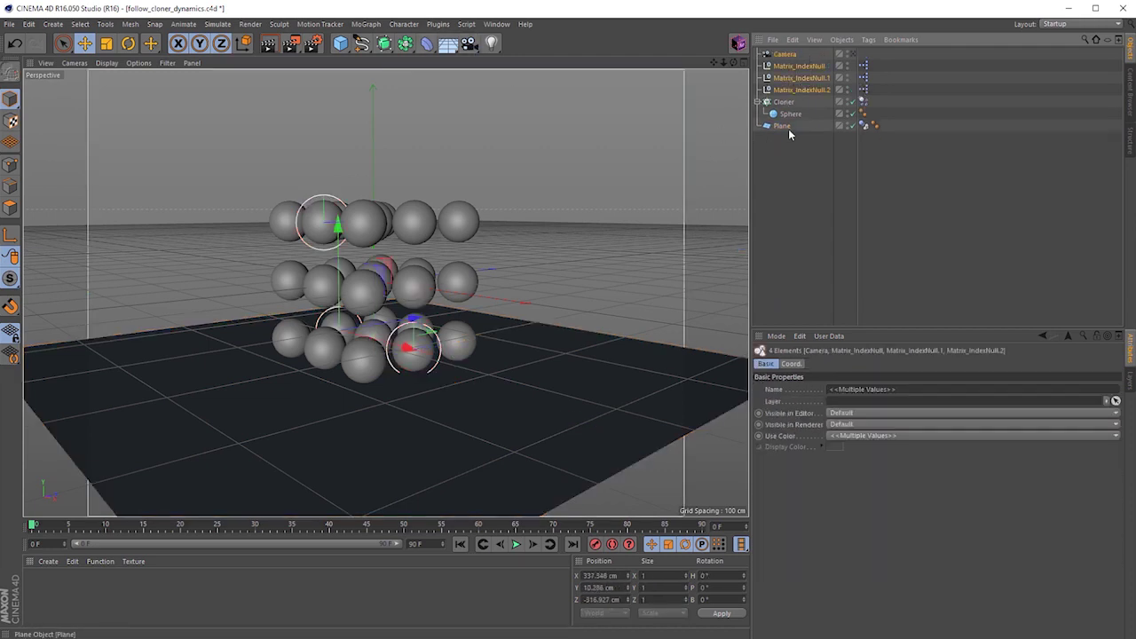
ctrl+click(785, 128)
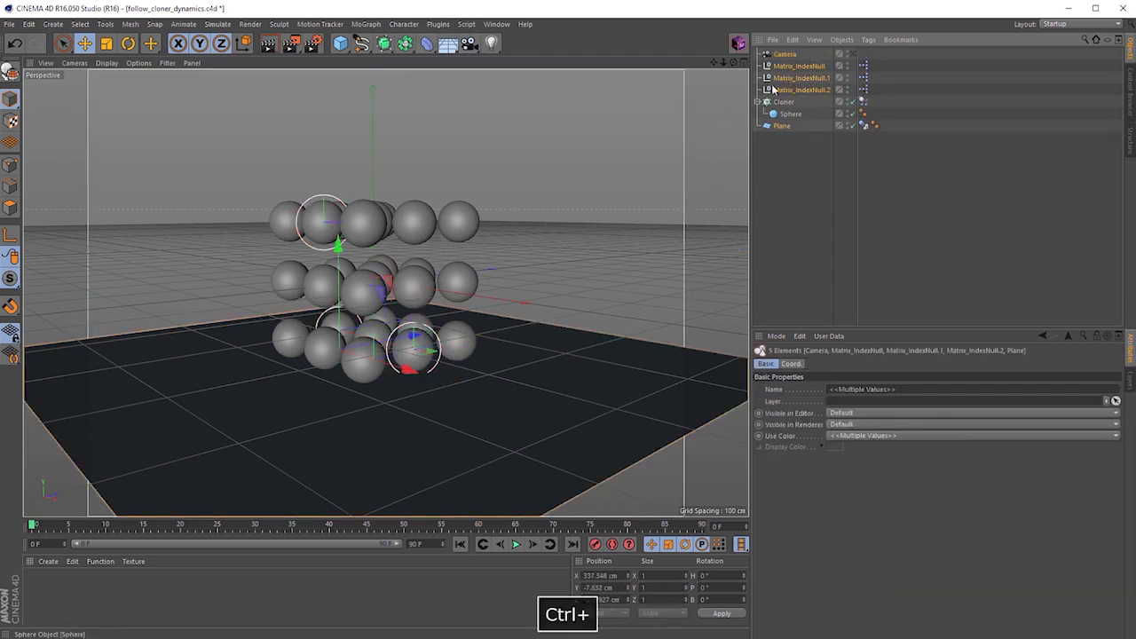
click(739, 42)
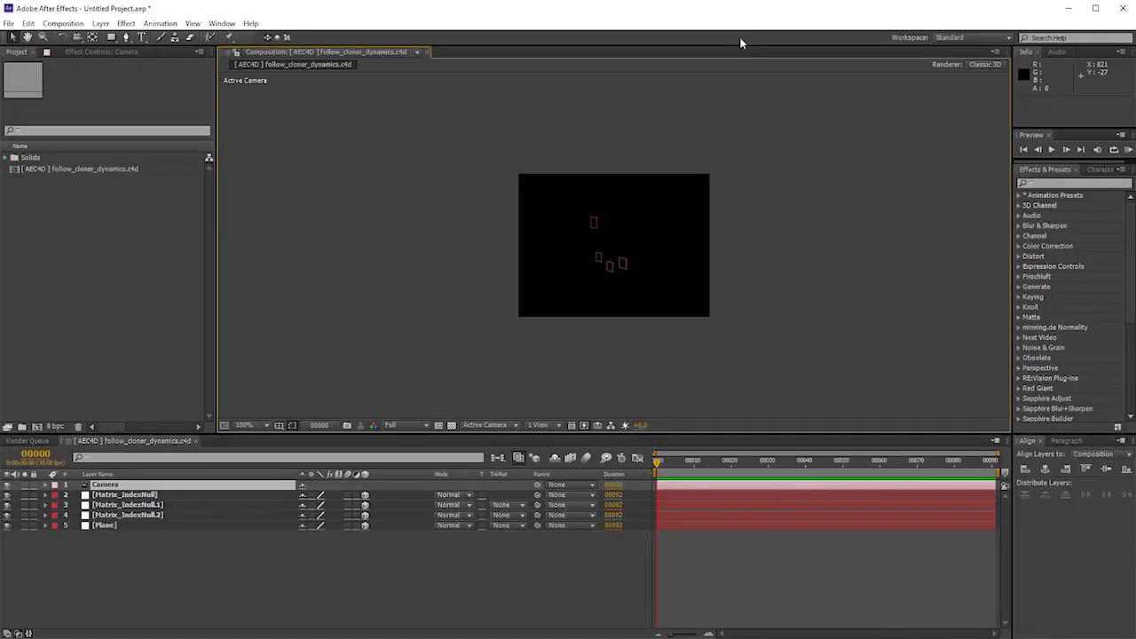
- Check the imported nulls at 200% zoom around frame 40, then clear the Cinema 4D selection
key(period)
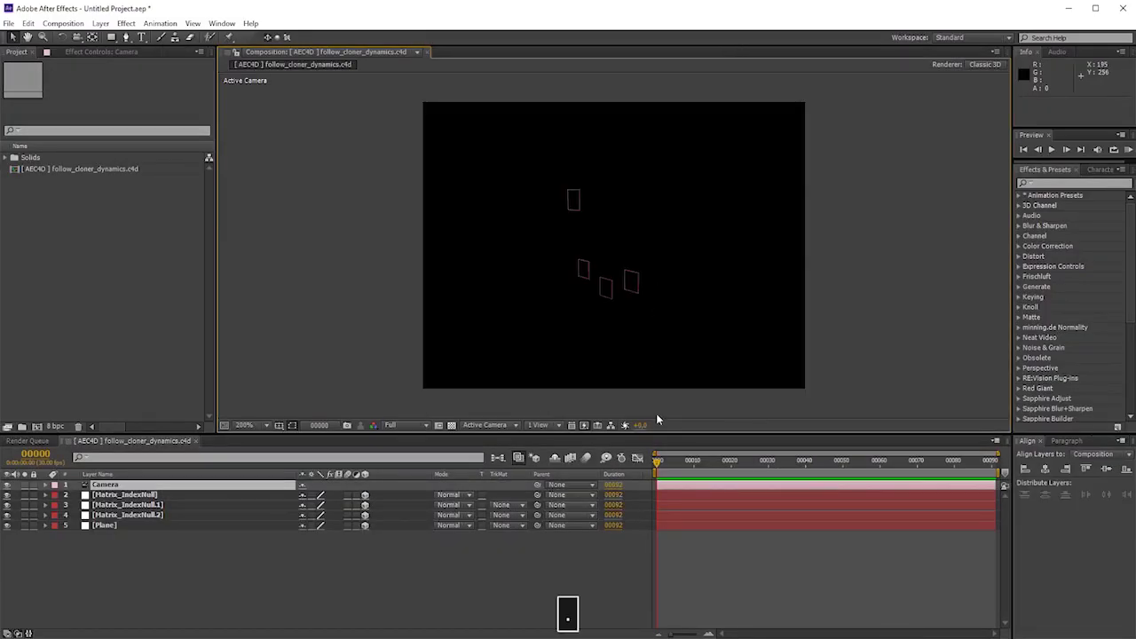
drag(657, 460, 625, 480)
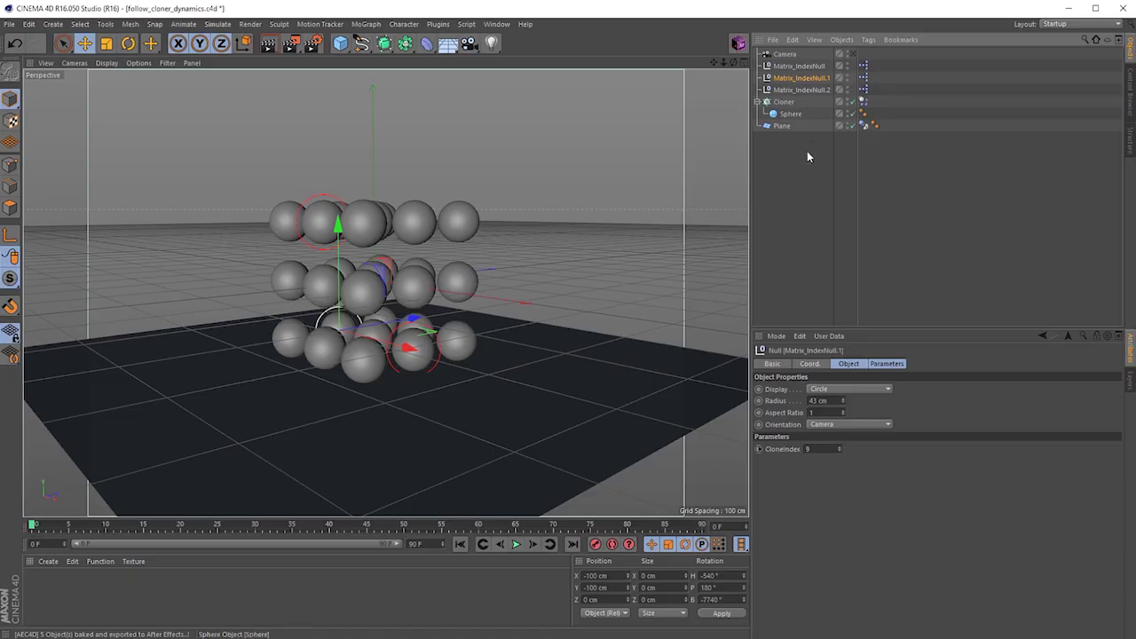
click(803, 157)
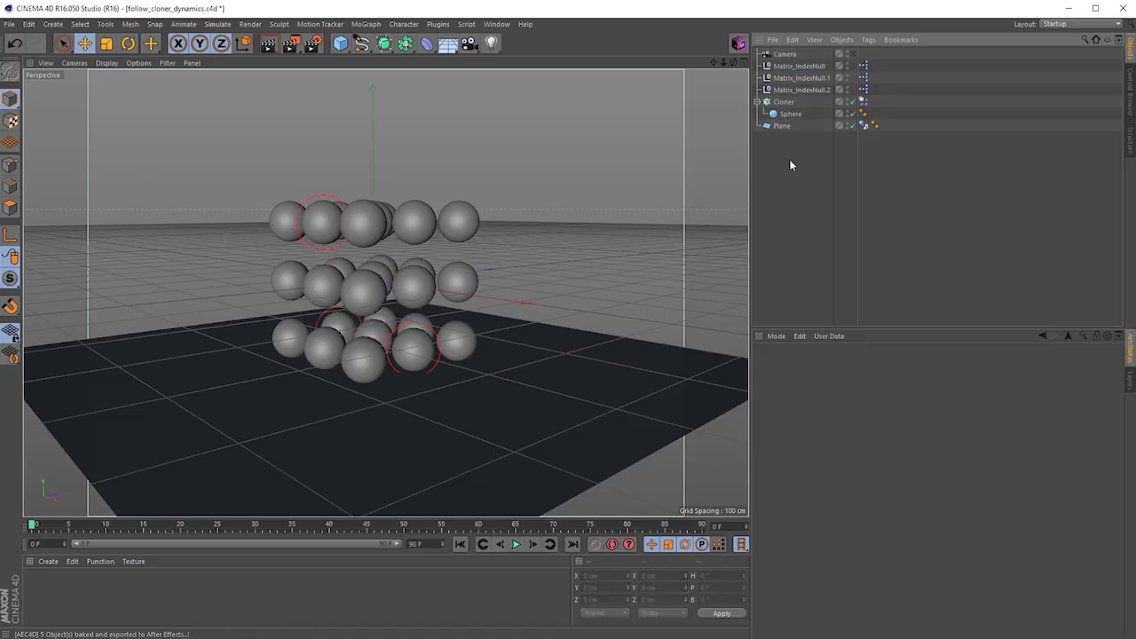
drag(780, 173, 973, 320)
- Export a Camera-only comp to After Effects, then select Matrix_IndexNull.1 in Cinema 4D
click(737, 43)
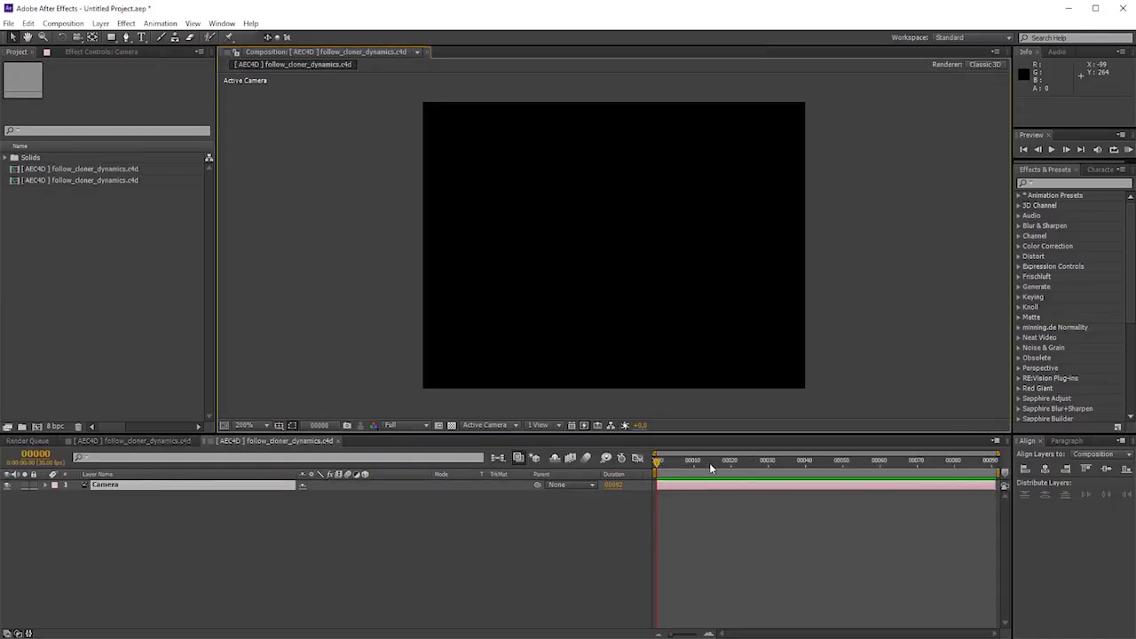
key(alt+Tab)
click(799, 77)
- Give Matrix_IndexNull.1 an External Compositing tag, export it, and check it at frame 73 in After Effects
click(868, 40)
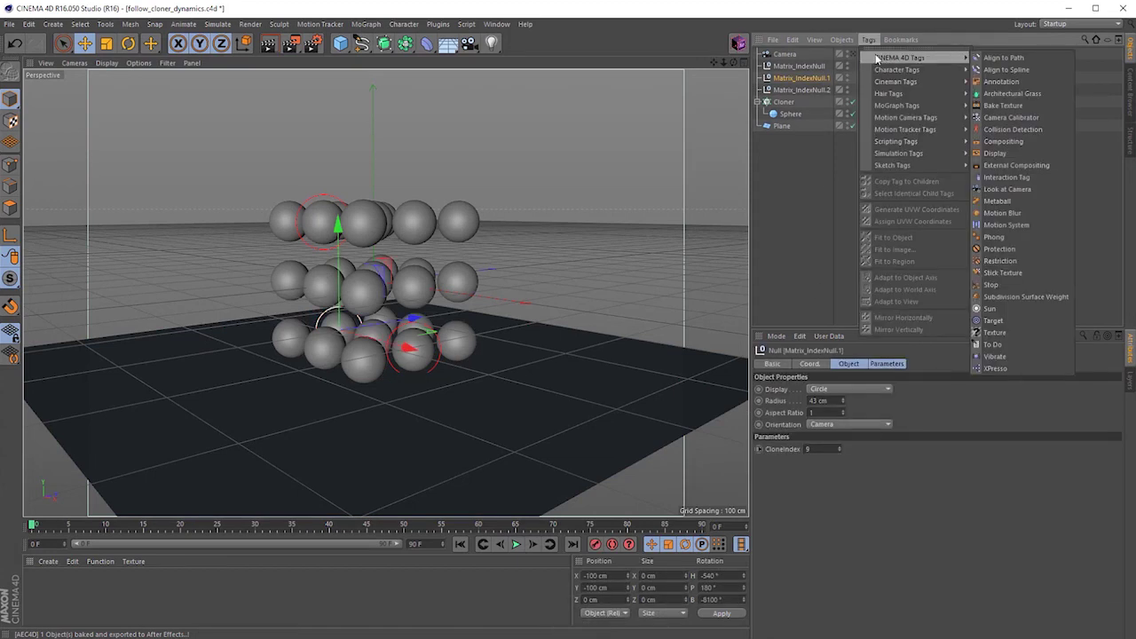
click(994, 165)
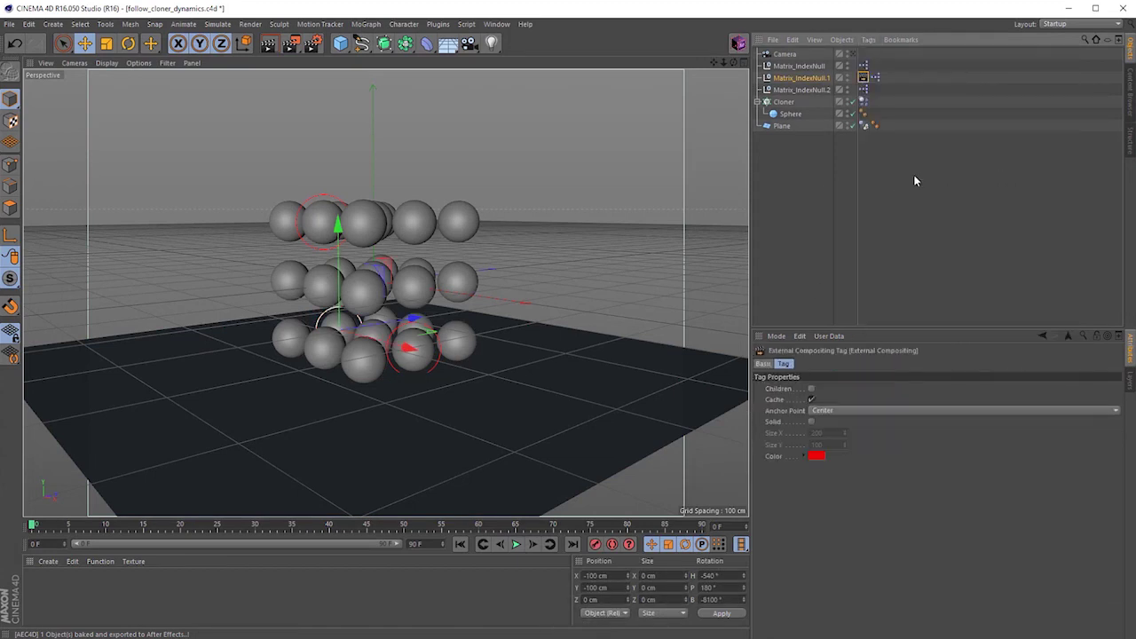
click(737, 43)
mouse_move(661, 462)
mouse_down()
mouse_move(996, 466)
mouse_move(655, 471)
mouse_up()
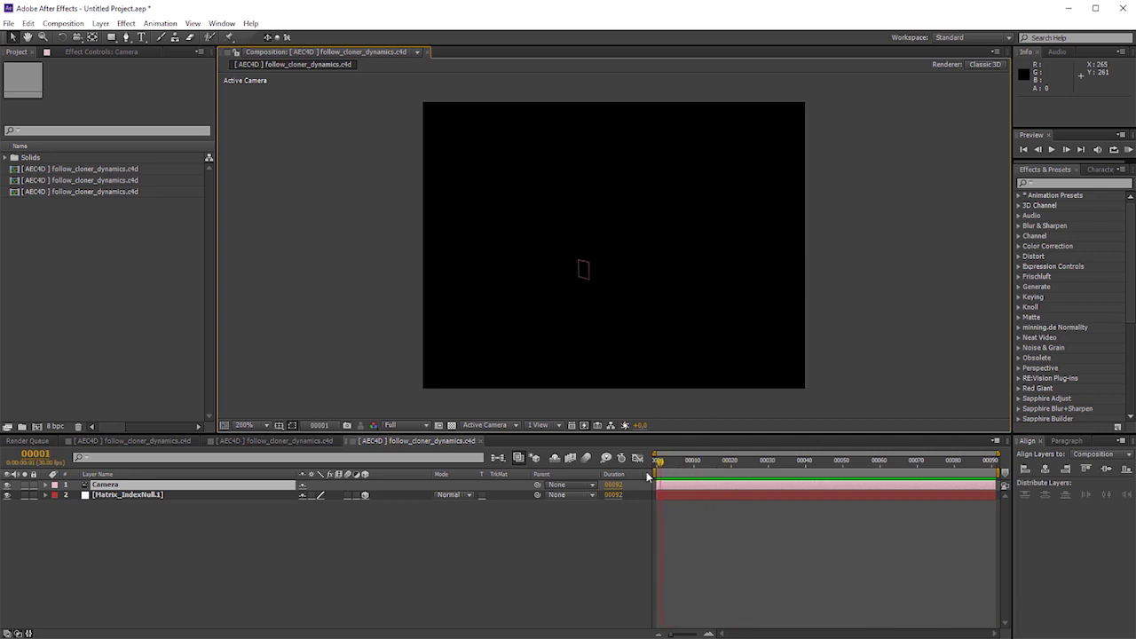
click(521, 559)
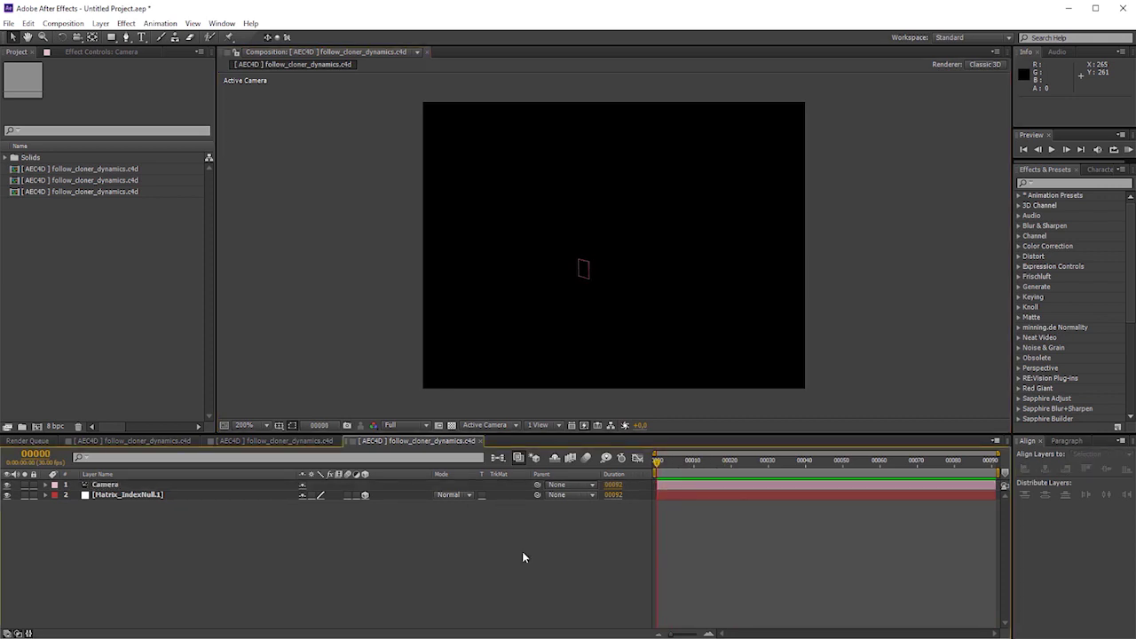
key(alt+Tab)
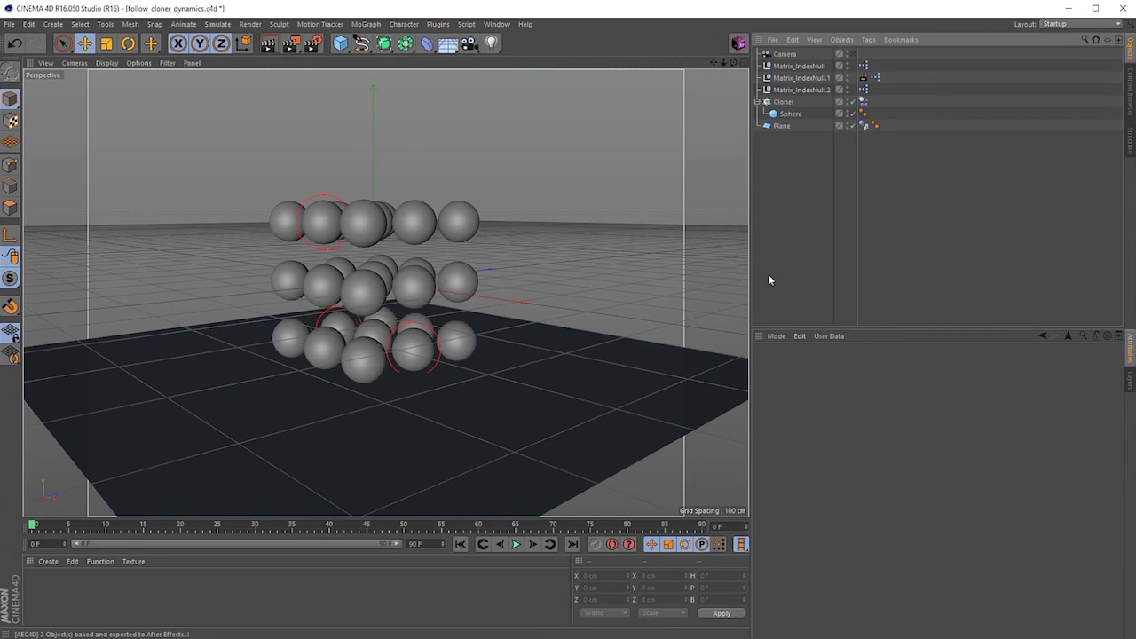
- Reopen the AEC4D Export-Settings dialog (scale 50, Evaluate Caches on) with Ctrl+E
key(ctrl+e)
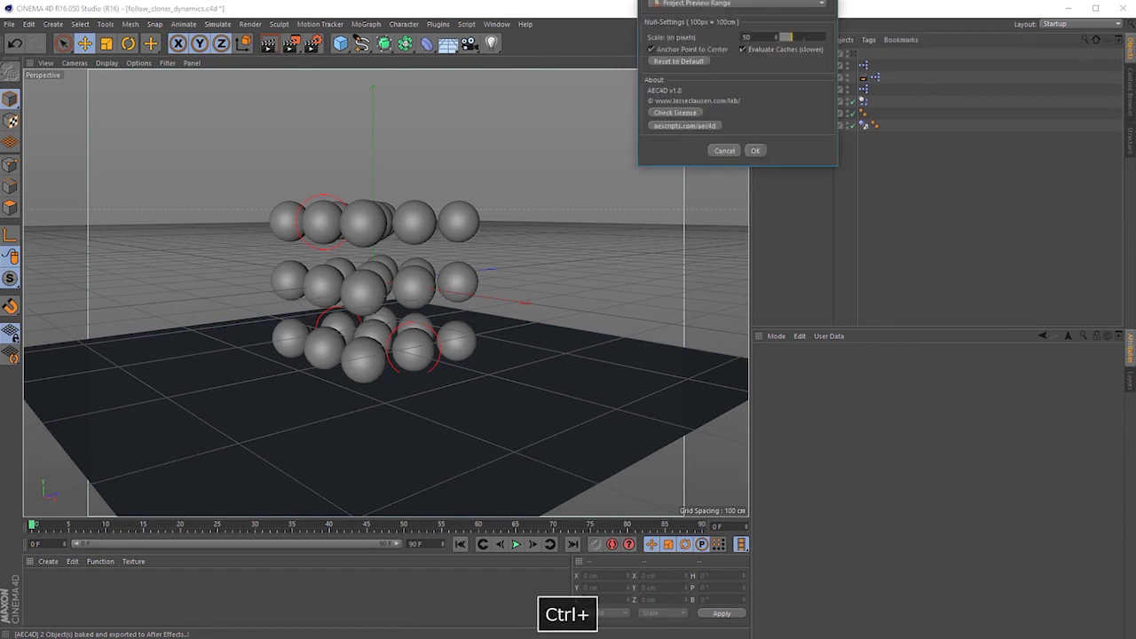